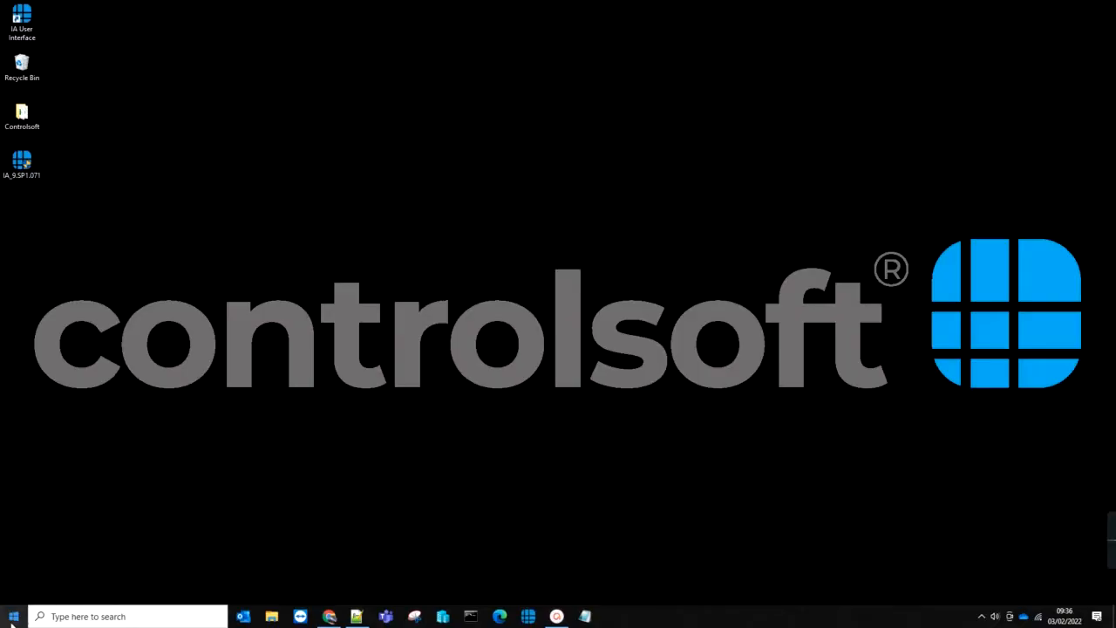
Step: Launch Identity Access Configuration from the Controlsoft folder in the Start menu
left_click(14, 616)
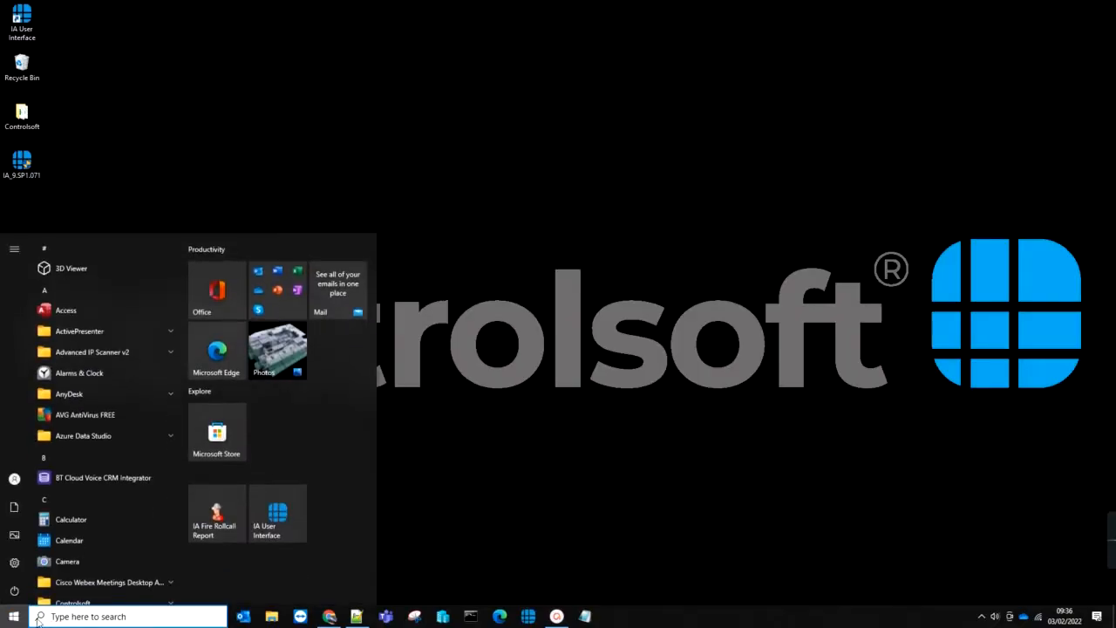
scroll(116, 468, "down", 4)
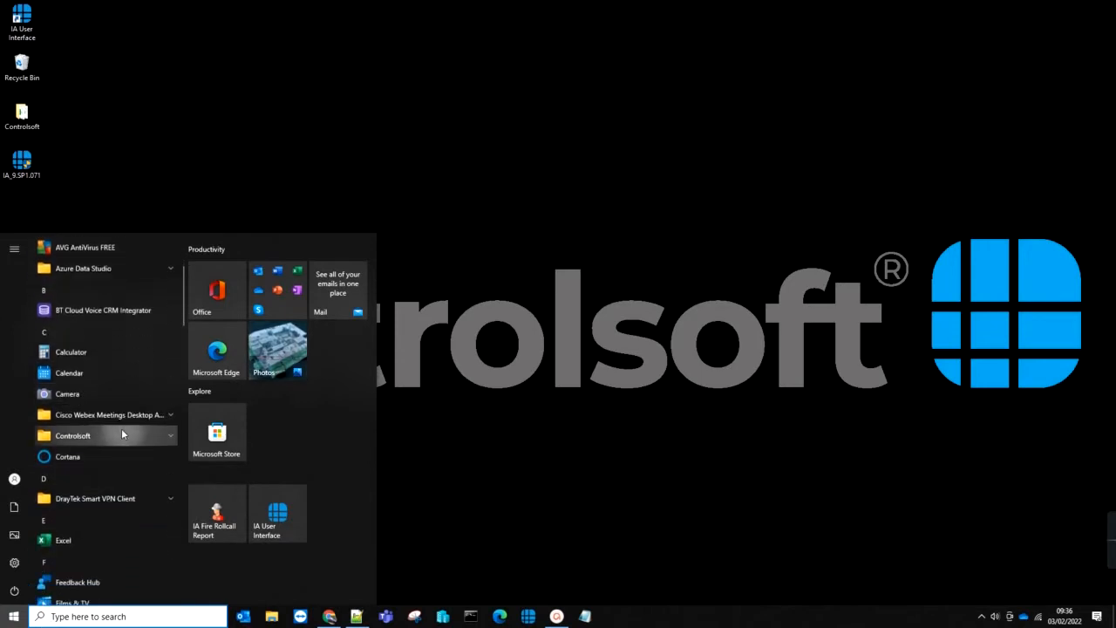
left_click(116, 430)
left_click(103, 456)
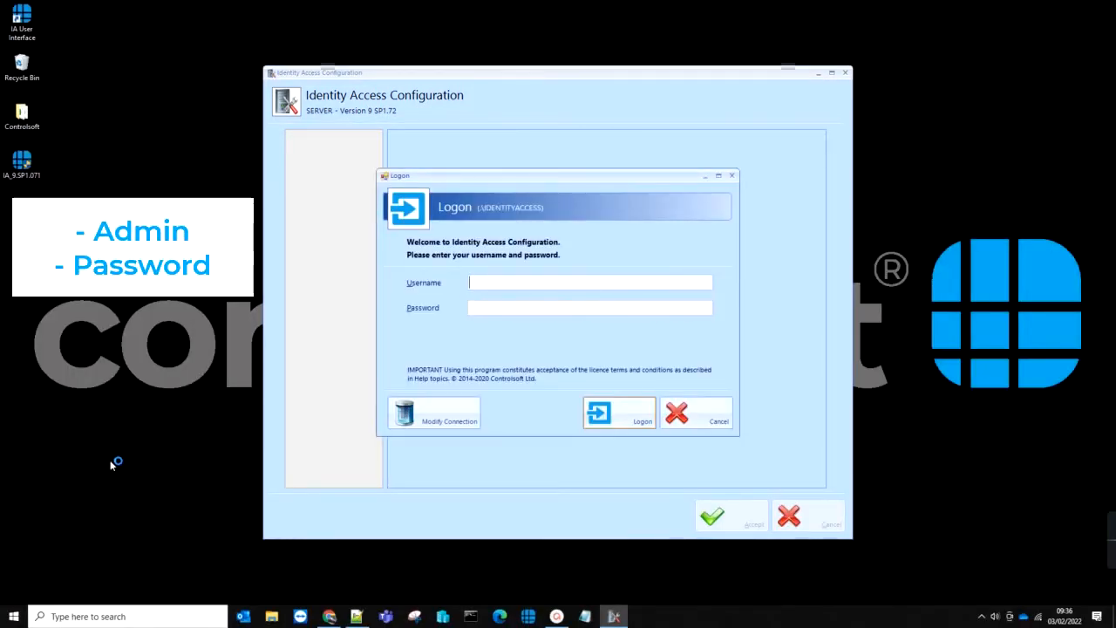
Step: Log in with the administrator username and password, then show the Backup settings page
type("Admin")
key("Tab")
type("Password")
key("Return")
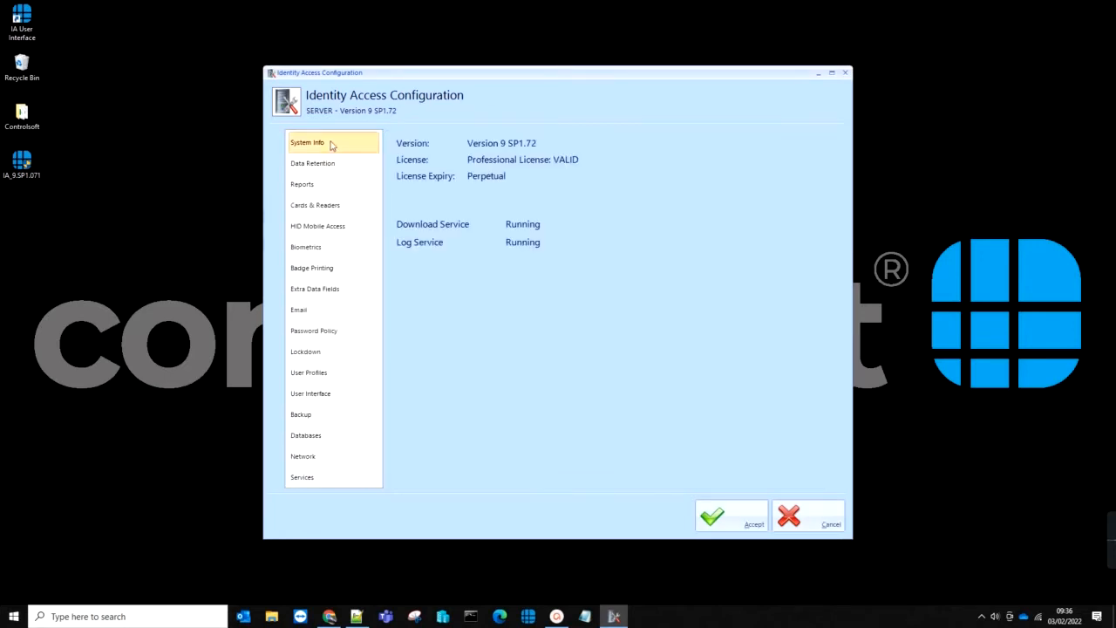
left_click(299, 419)
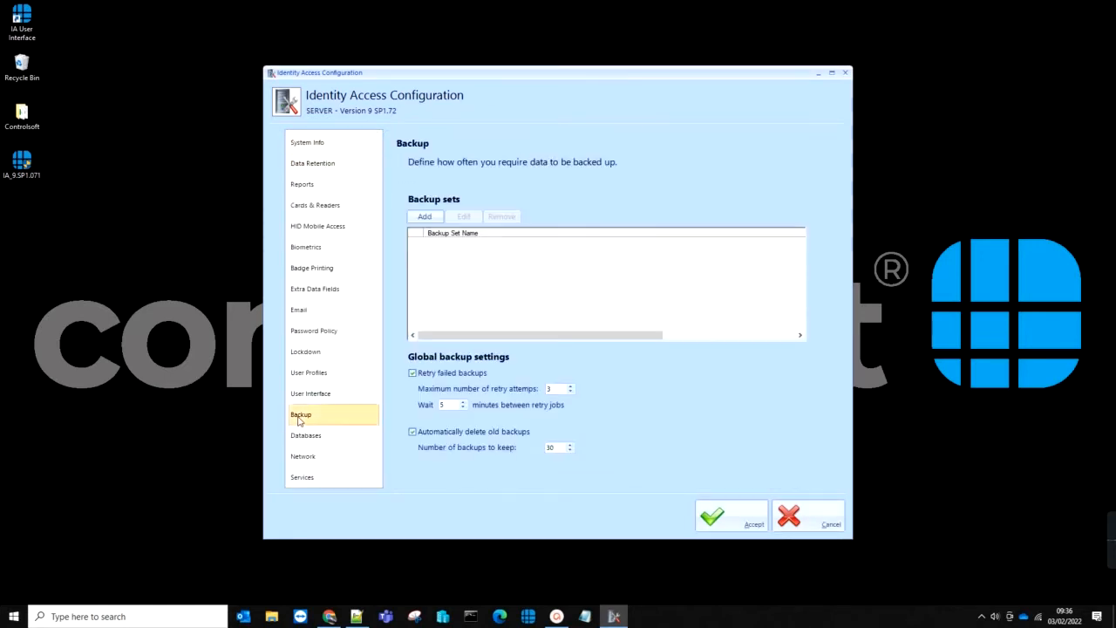
Step: Add a new backup set named 'IA Backup'
left_click(425, 217)
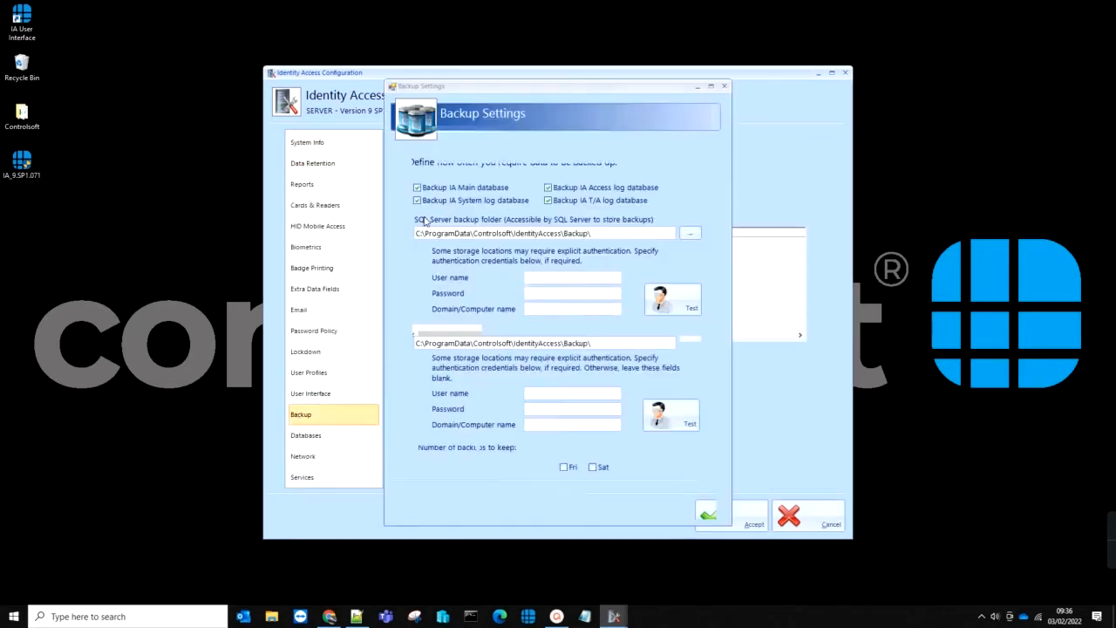
type("IA Backup")
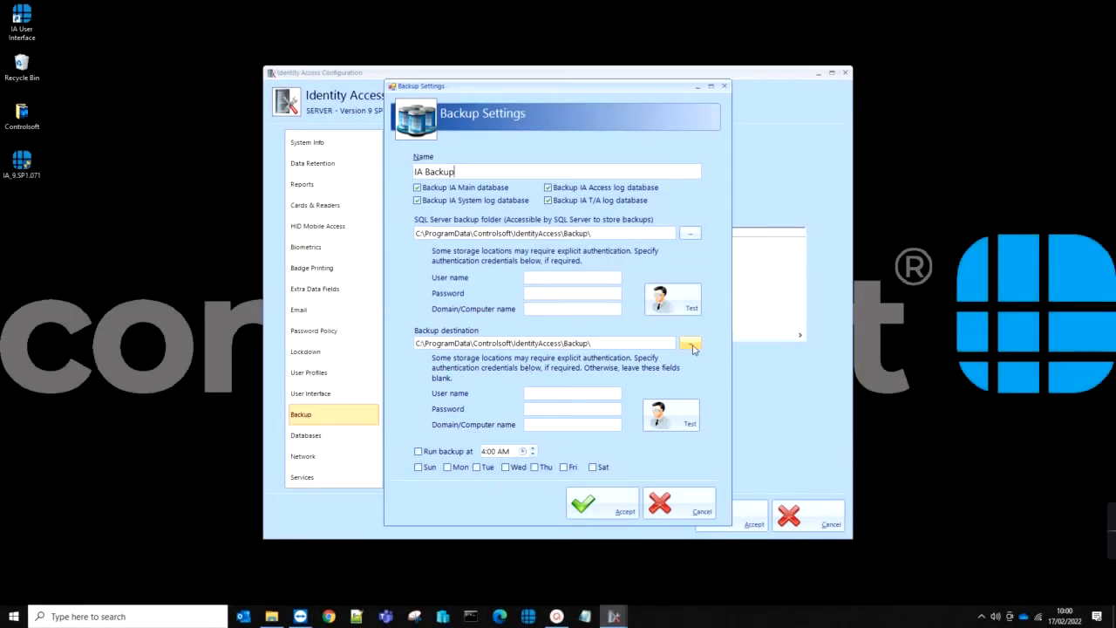
Step: Point the backup destination to a new 'IA Backup' folder under OneDrive - Controlsoft
left_click(690, 346)
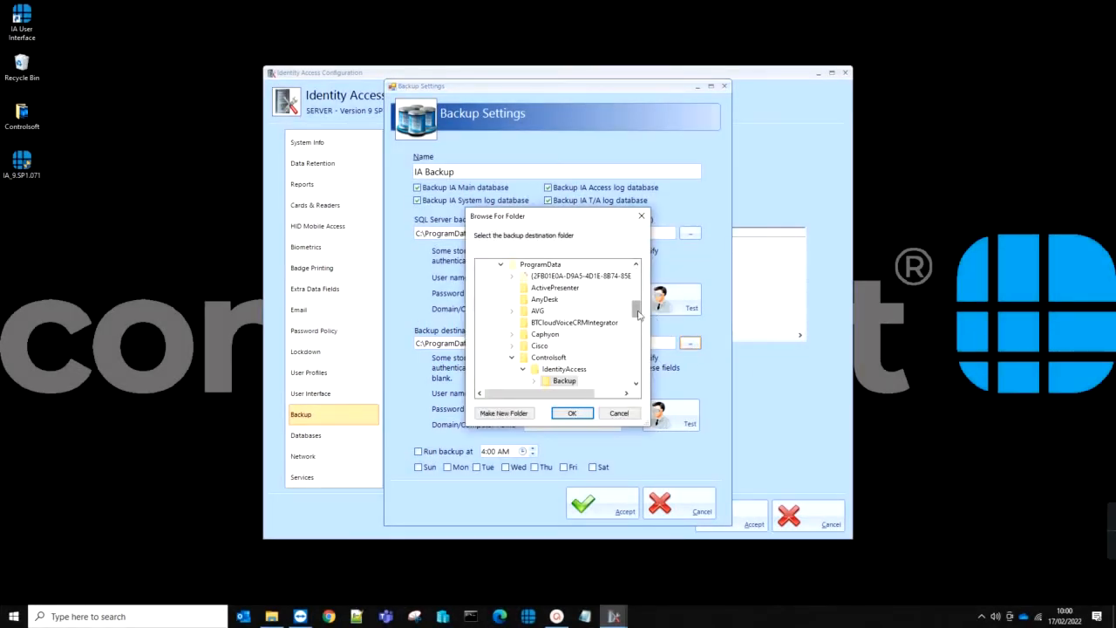
left_click_drag(637, 314, 635, 274)
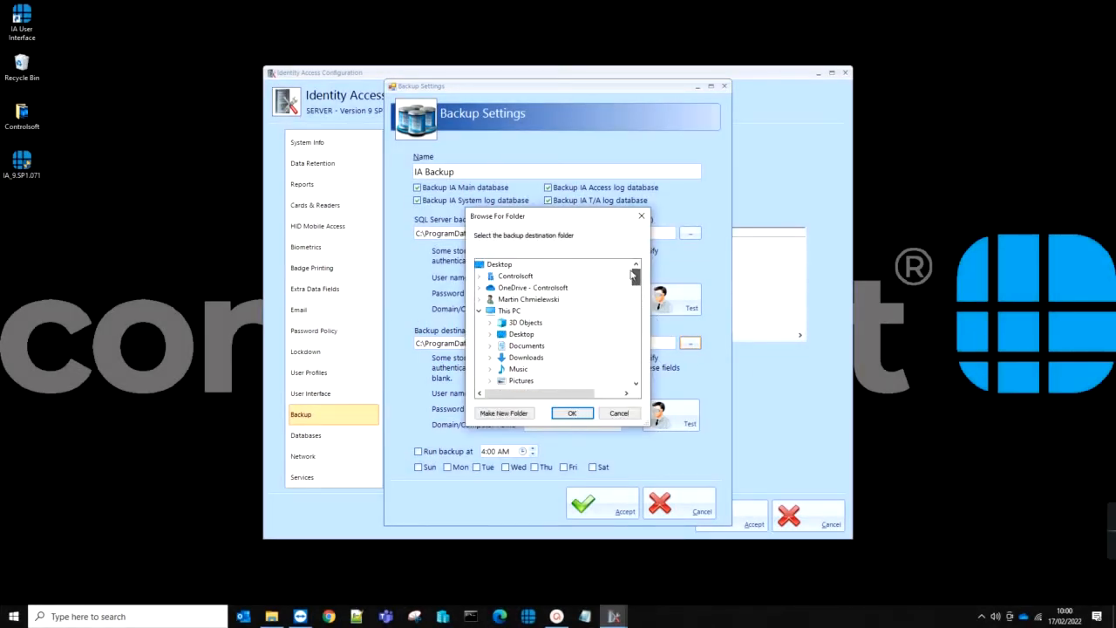
double_click(504, 289)
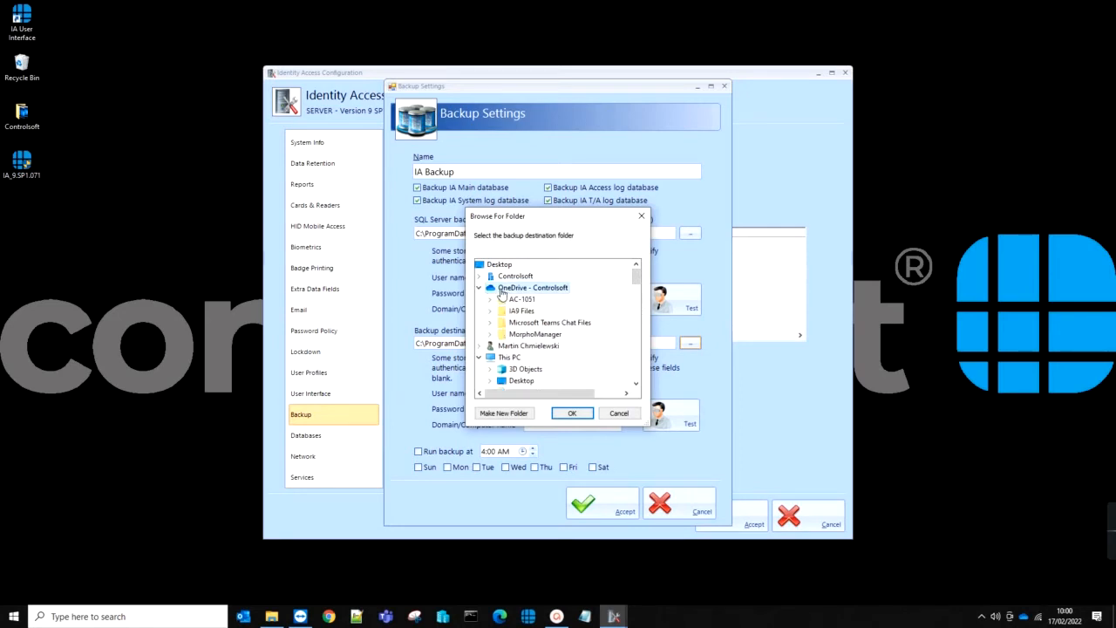
left_click(503, 413)
type("IA")
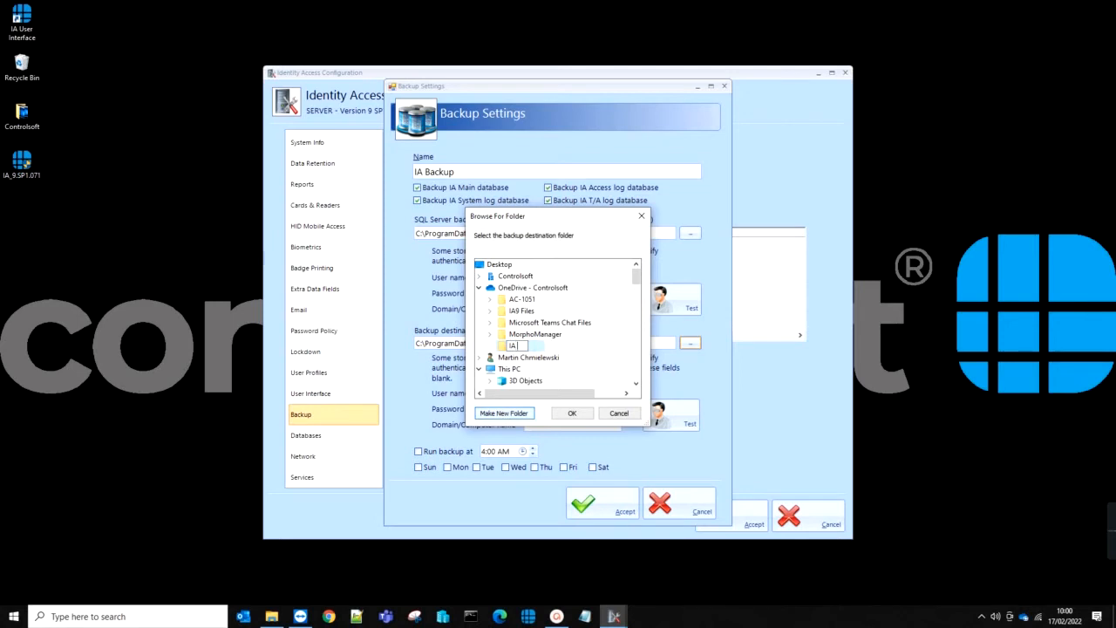
type(" Backup")
left_click(572, 413)
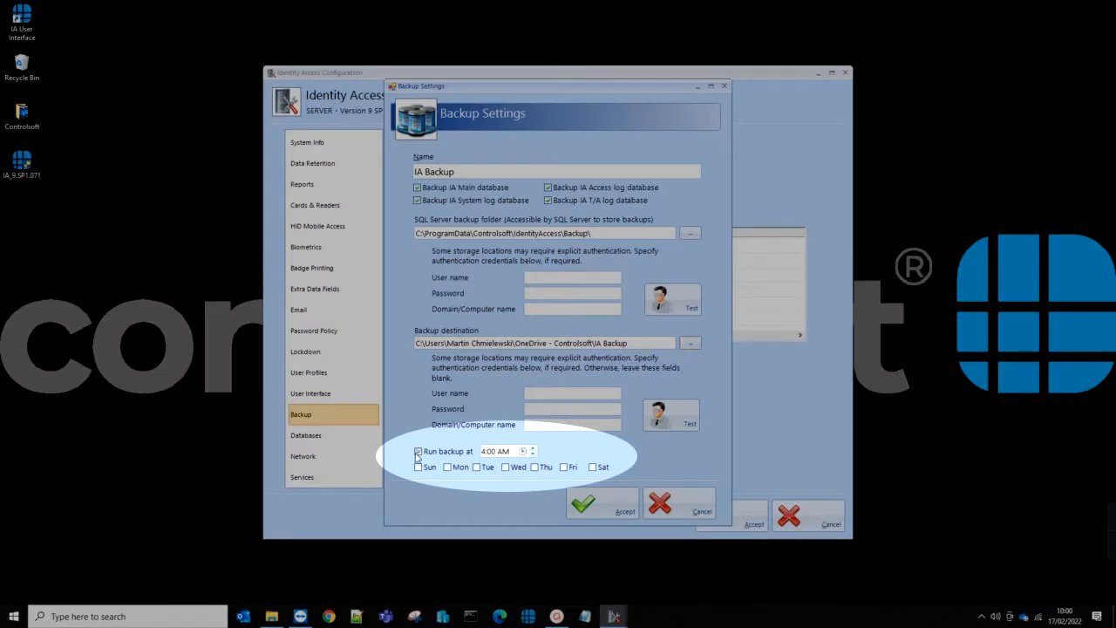
Step: Schedule the backup to run at 12:00 AM on Mon, Tue, Wed, Thu and Fri
left_click(418, 451)
left_click(522, 451)
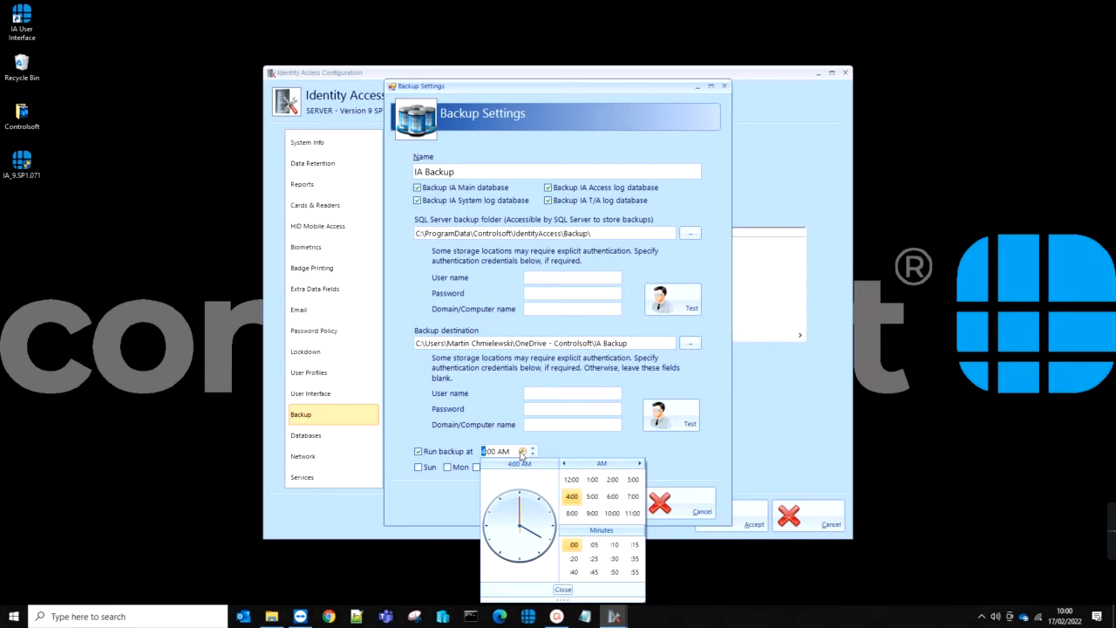
left_click(571, 479)
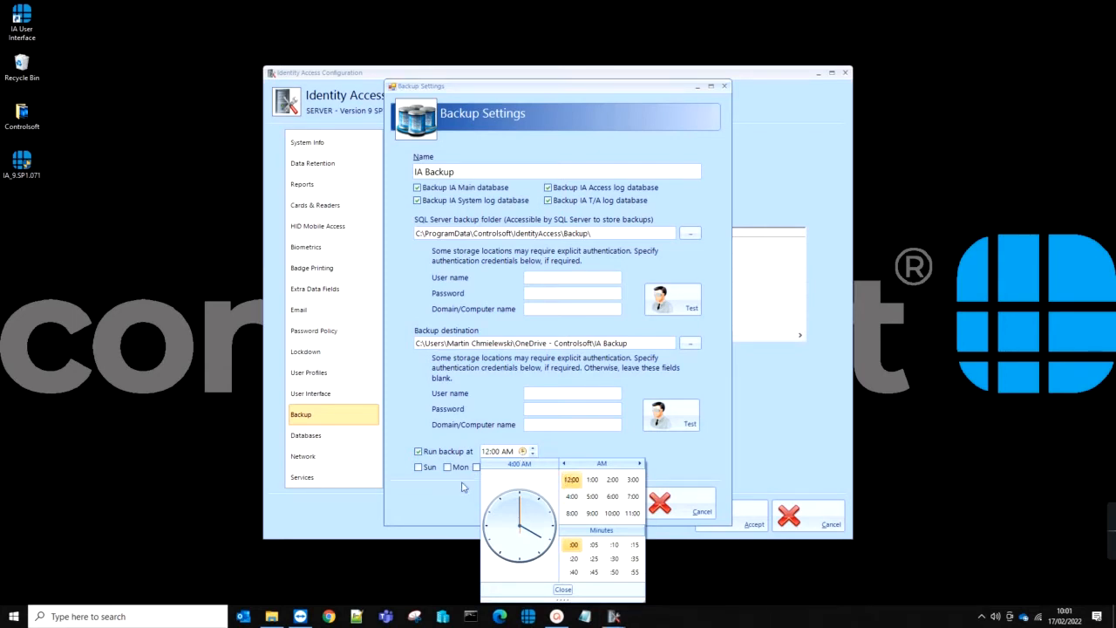
left_click(463, 488)
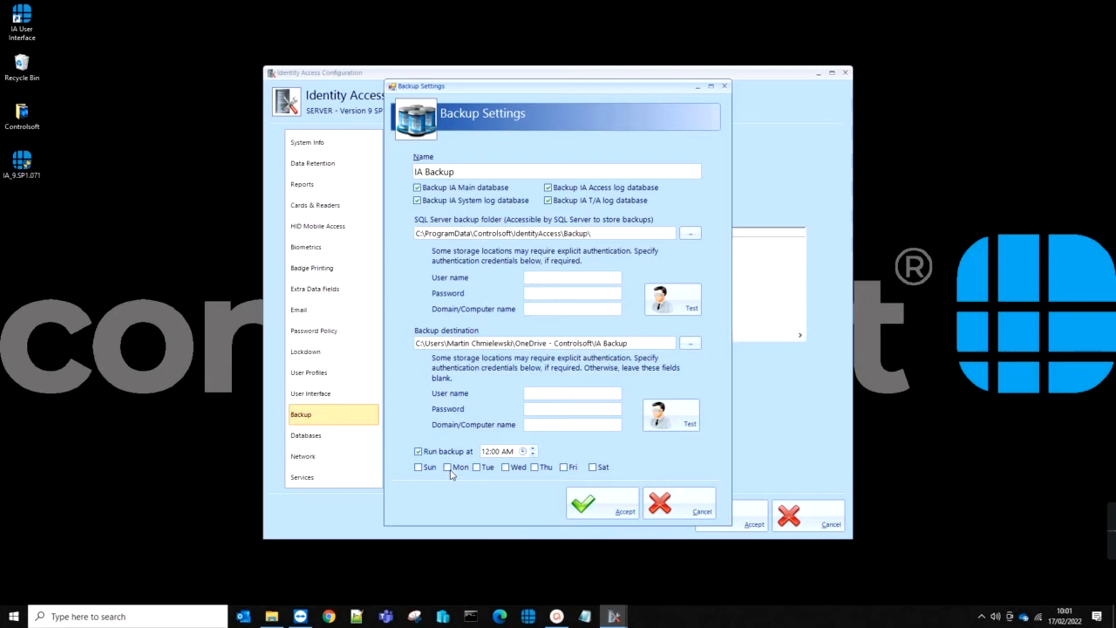
left_click(449, 468)
left_click(478, 469)
left_click(506, 468)
left_click(535, 468)
left_click(562, 469)
Step: Save the IA Backup set, accept the configuration and launch Identity Access Management
left_click(583, 504)
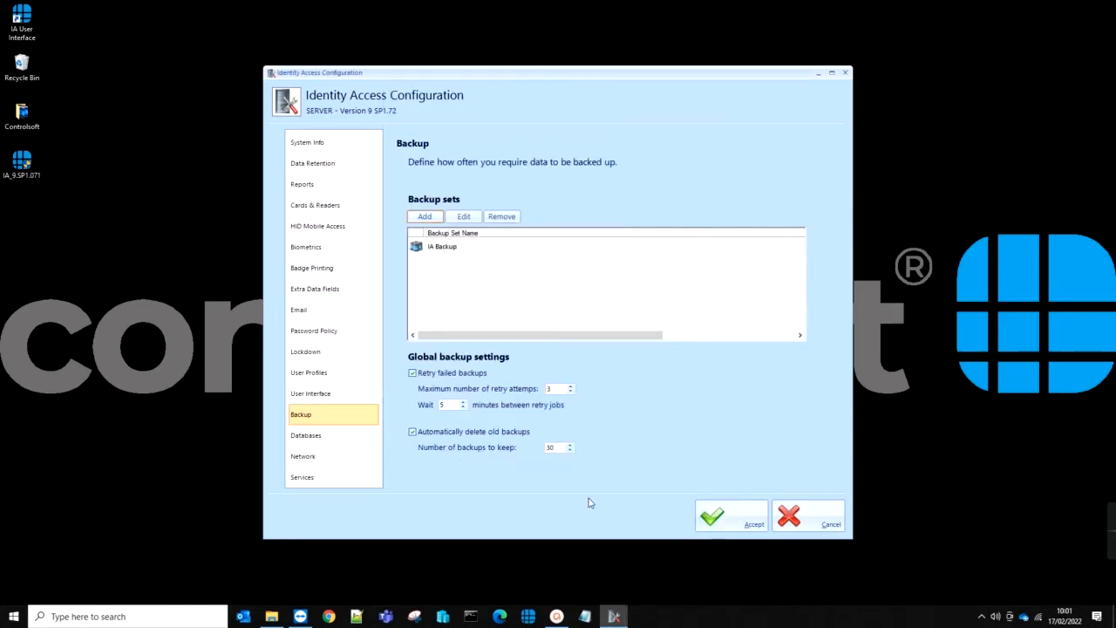
left_click(505, 248)
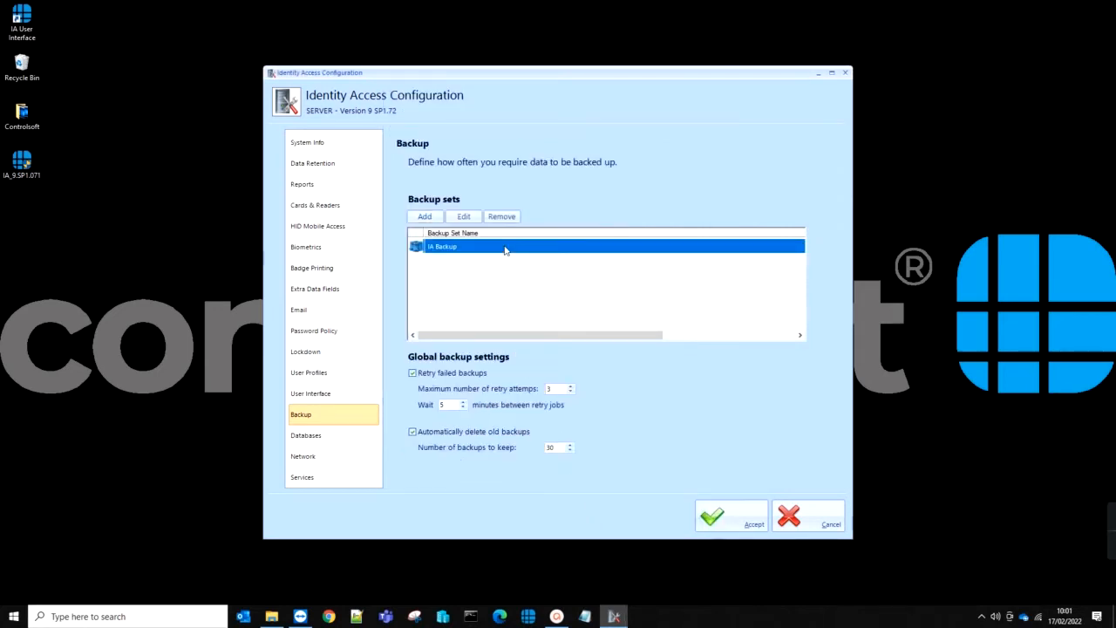
left_click(713, 514)
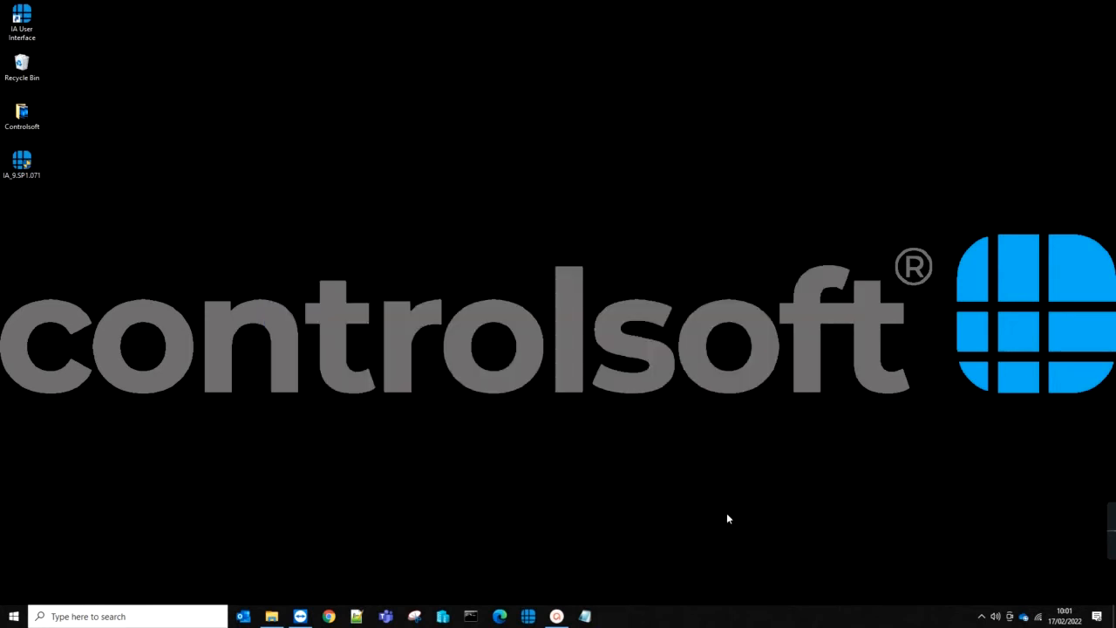
left_click(528, 617)
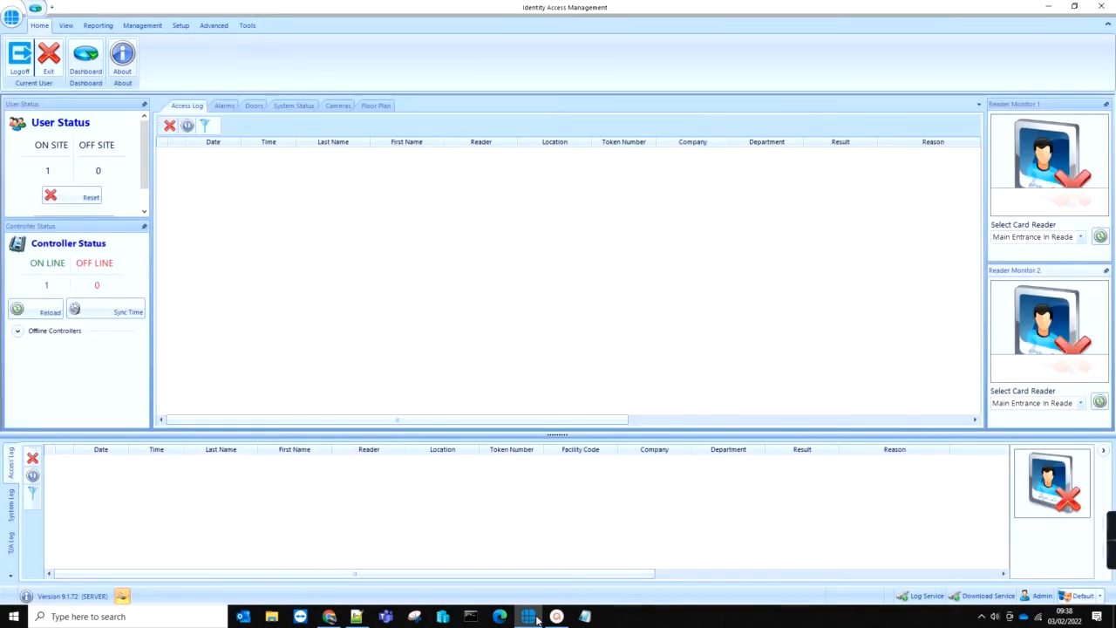
Step: Run a Tools > Backup of the IA databases with the IA Backup set, then go to Restore
left_click(246, 26)
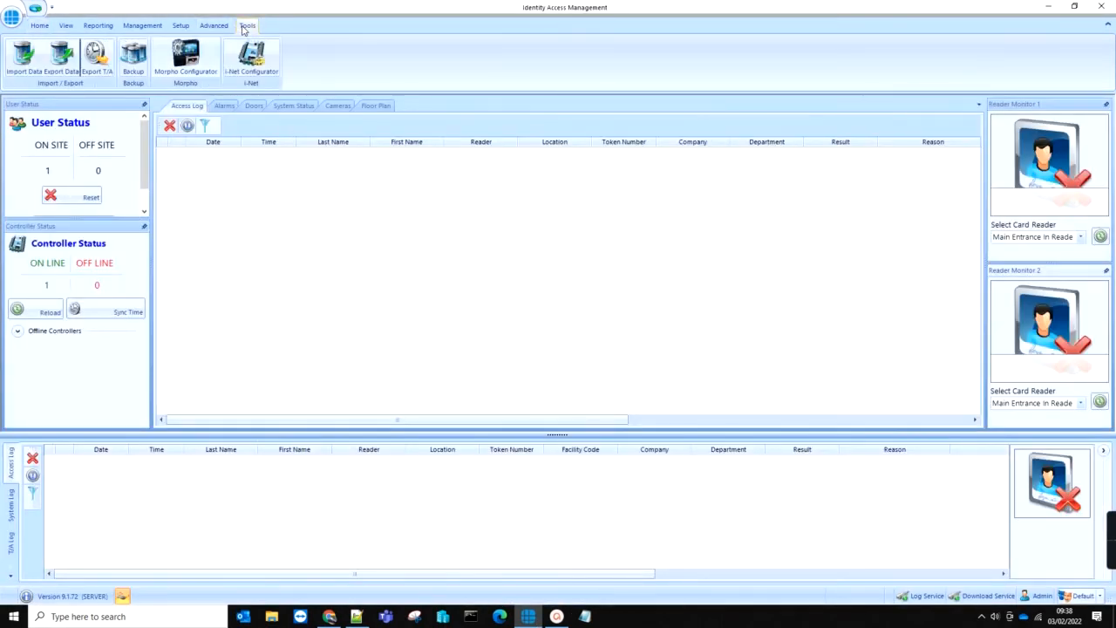
left_click(135, 60)
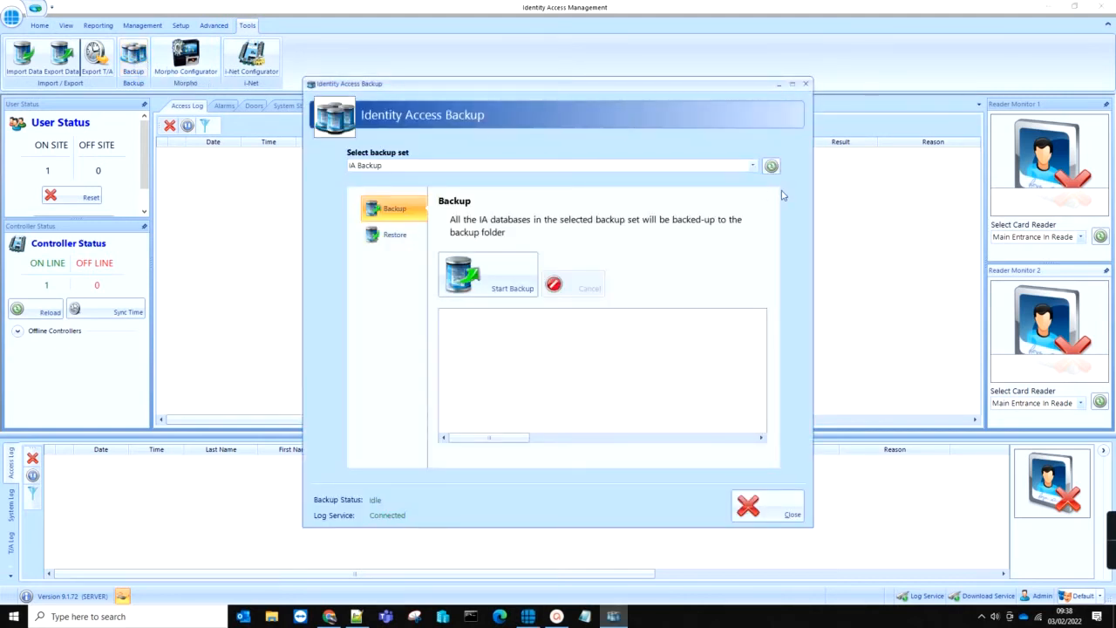
left_click(754, 167)
left_click(753, 169)
left_click(501, 279)
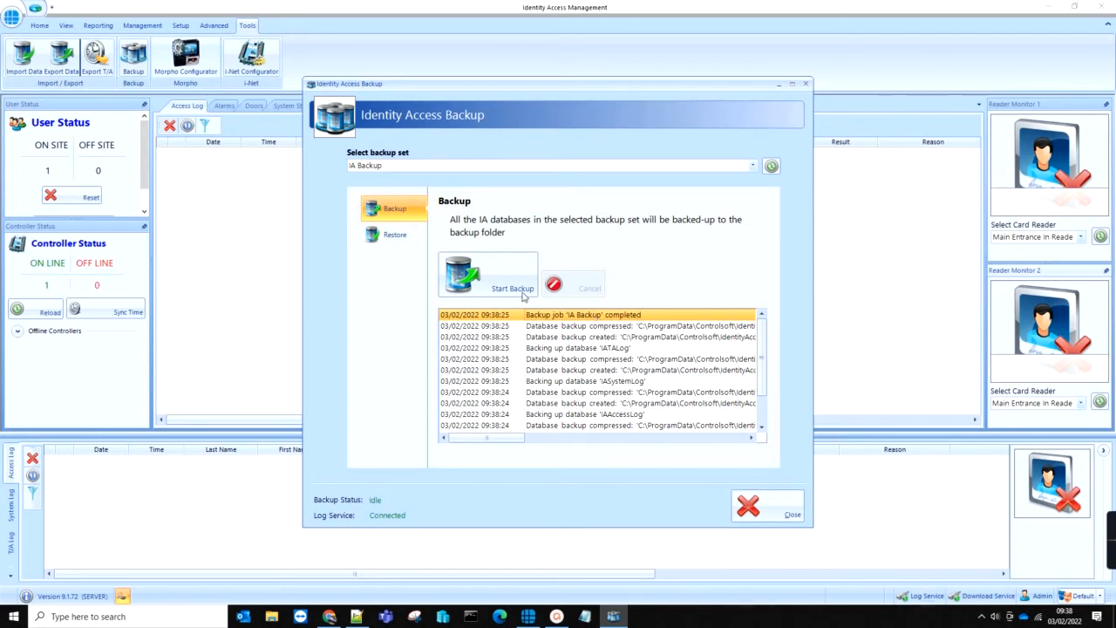
left_click(405, 242)
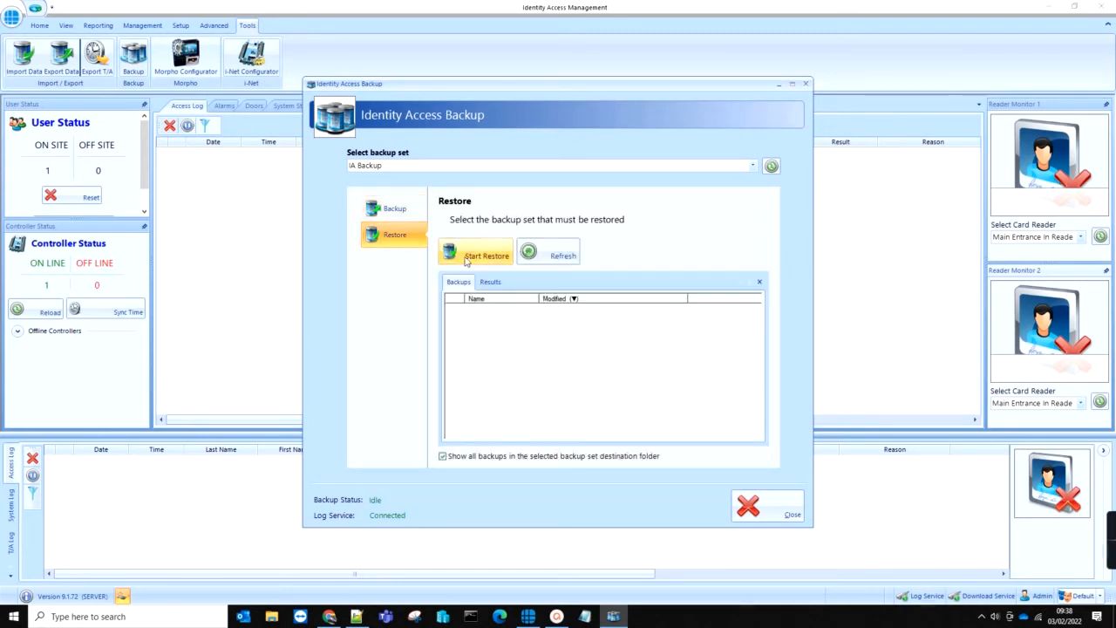
Step: Refresh and select the IAMain, IAAccessLog, IASystemLog and IATALog backups, then start the restore
left_click(556, 254)
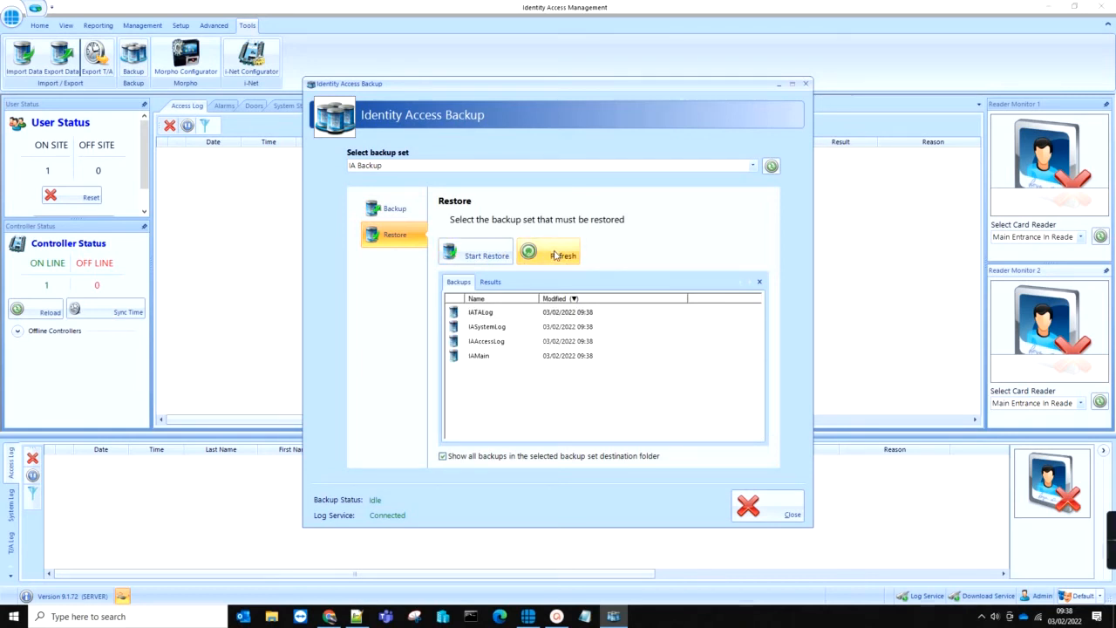
left_click(494, 359)
left_click(494, 342)
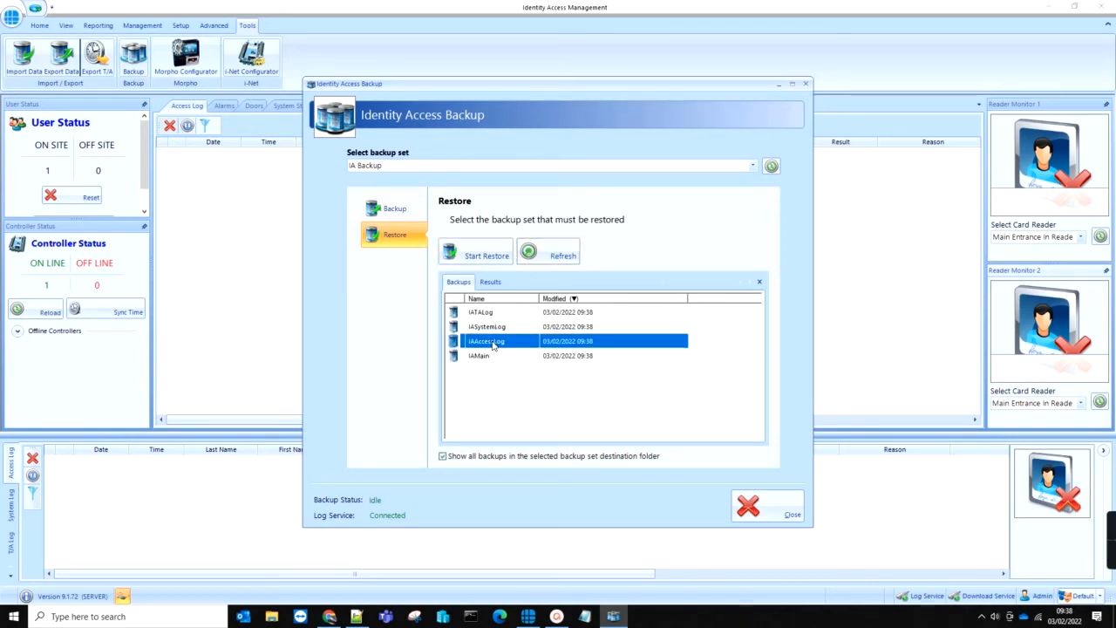
left_click(494, 329)
left_click(494, 313)
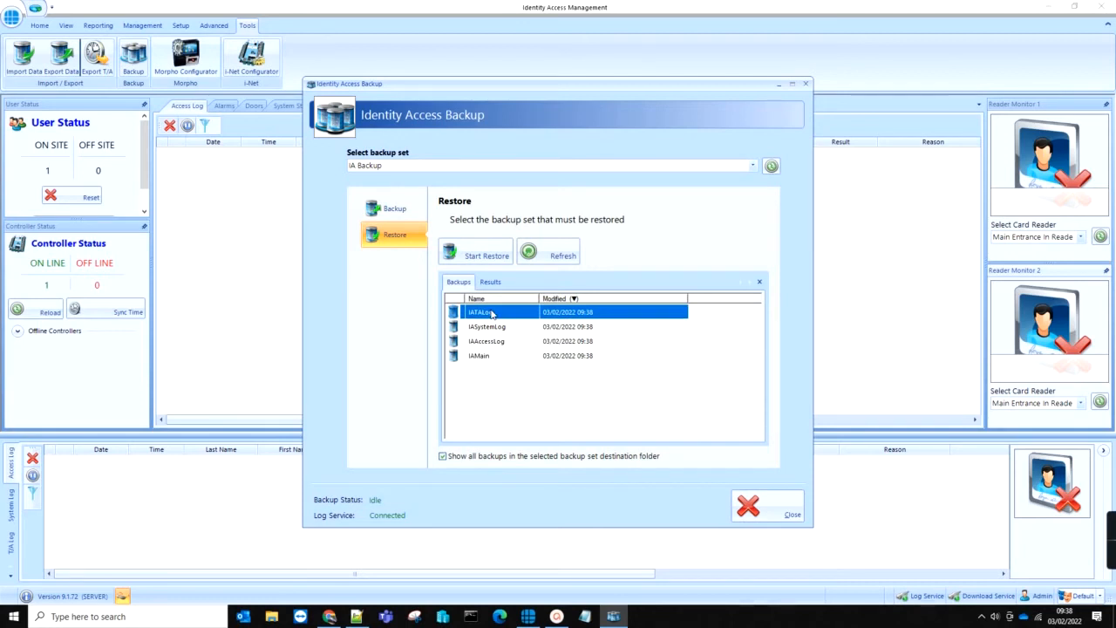
left_click(491, 359)
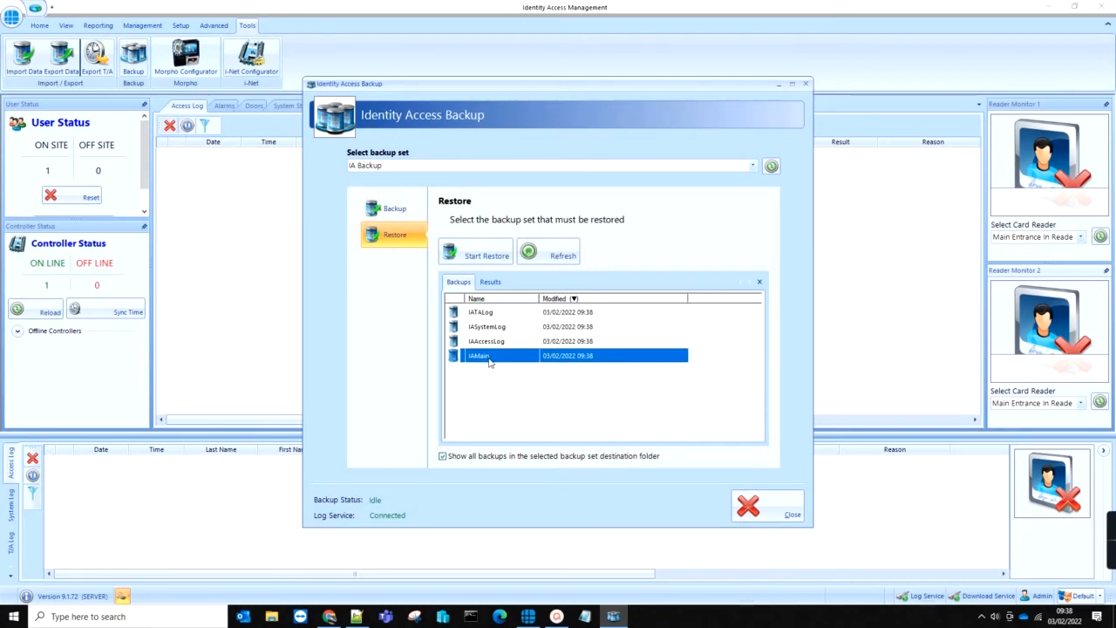
left_click(486, 257)
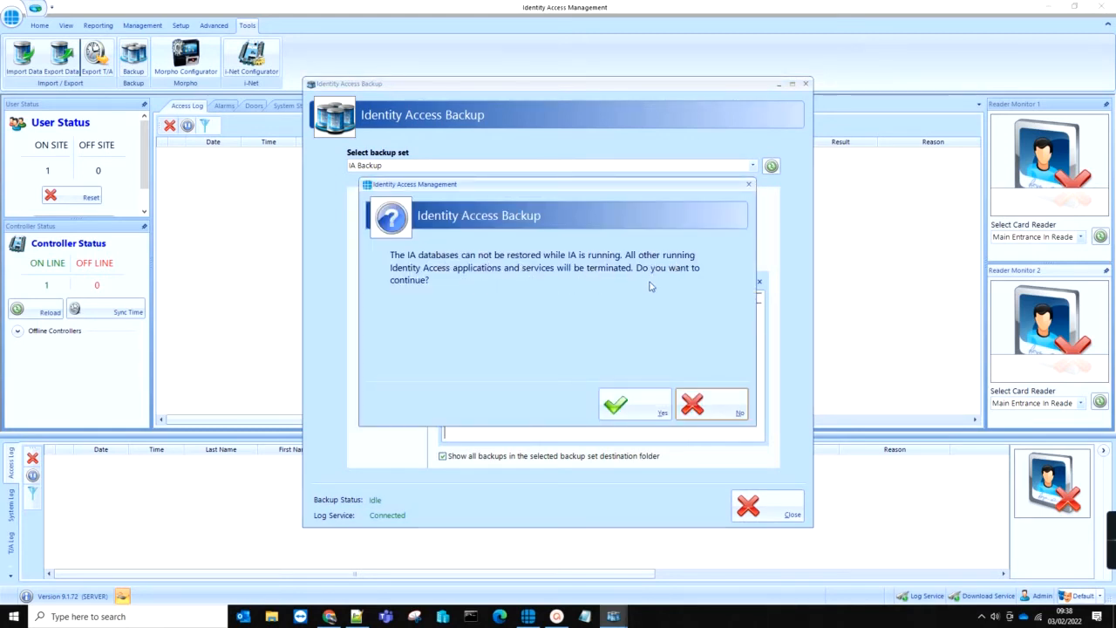
Step: Confirm the restore and service restart, then run the IA_9.SP1.071 installer on the new server
left_click(649, 406)
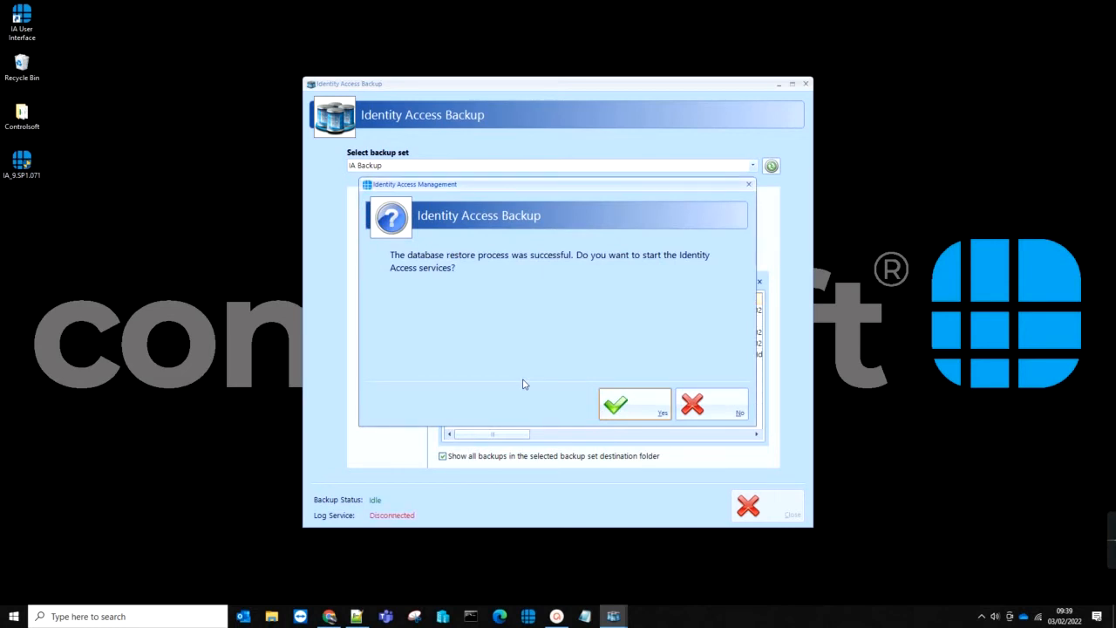
left_click(620, 403)
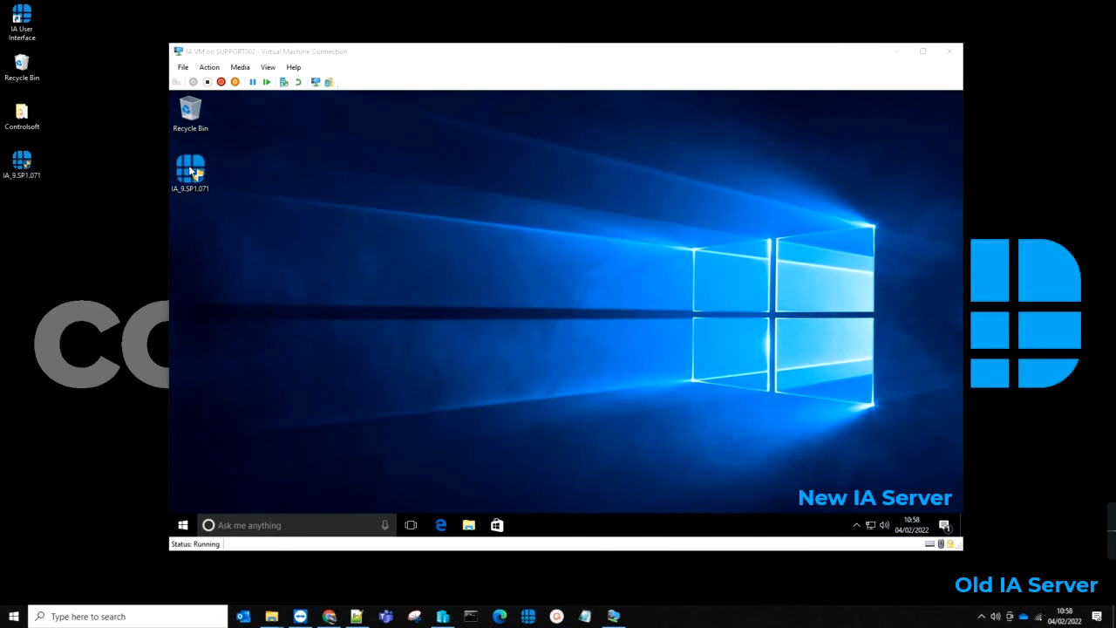
left_click(191, 171)
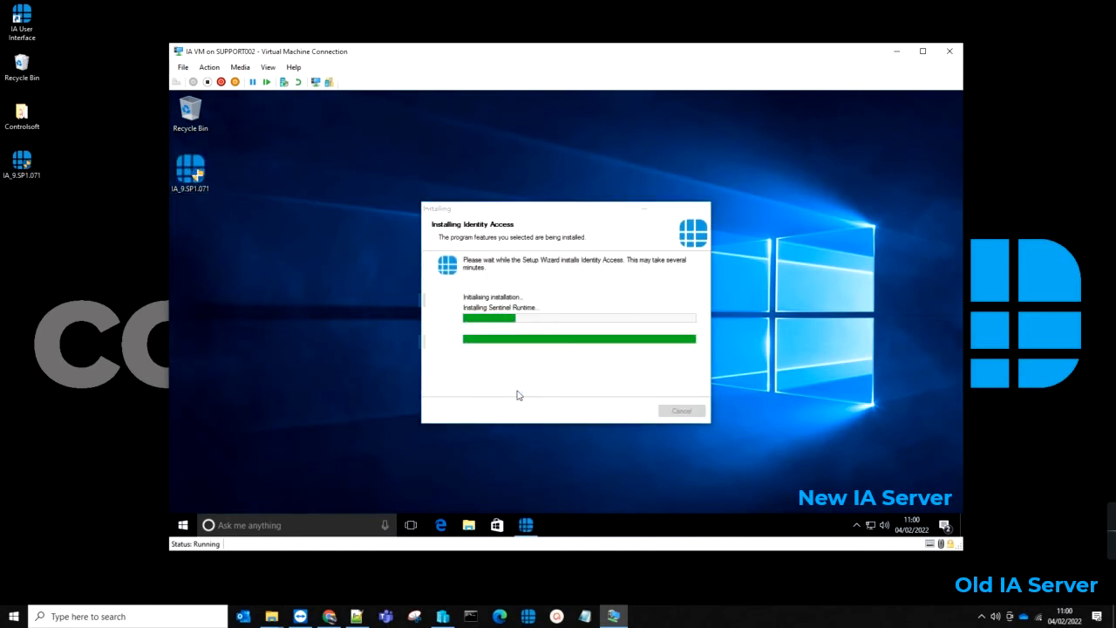
Step: Install Identity Access into C:\Program Files (x86)\Identity Access, accepting the licence and minimum-spec warning
left_click(614, 415)
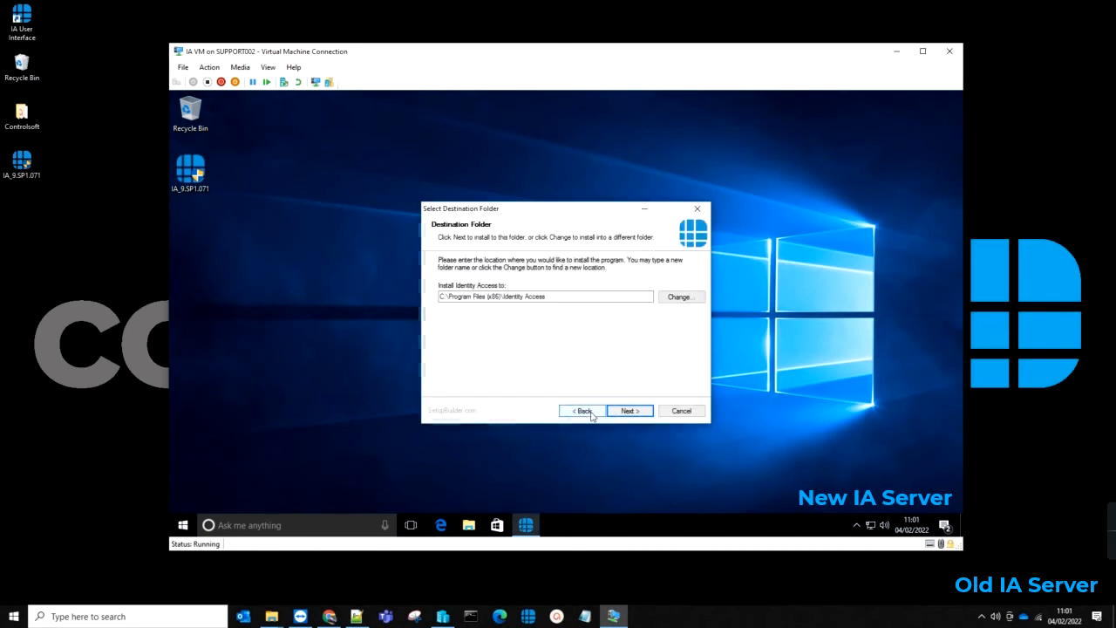
left_click(631, 412)
left_click(511, 373)
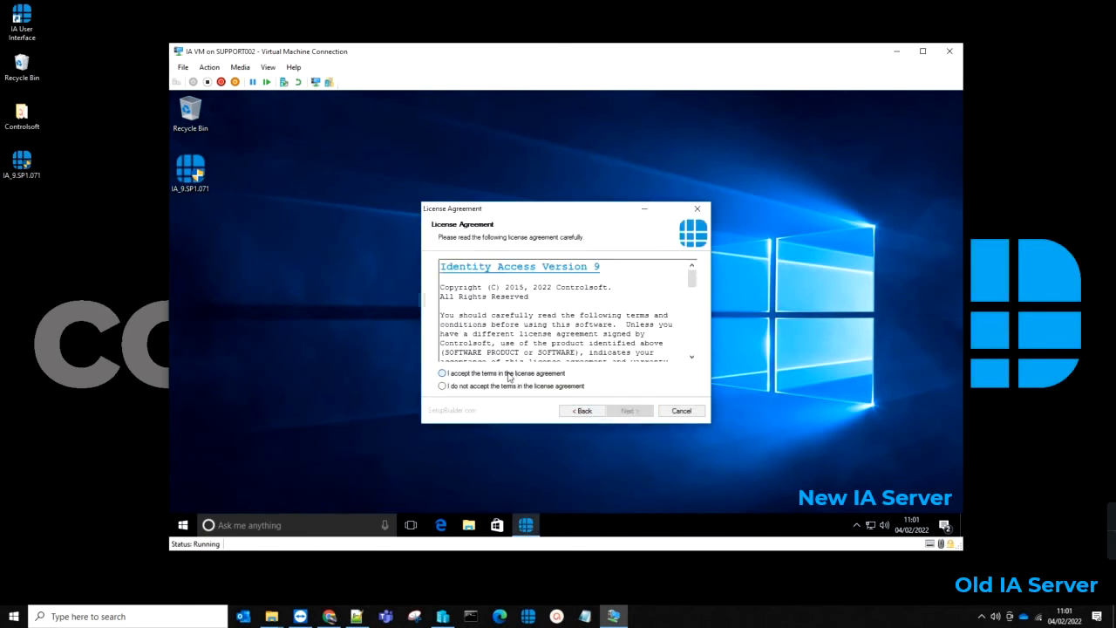
left_click(626, 411)
left_click(608, 351)
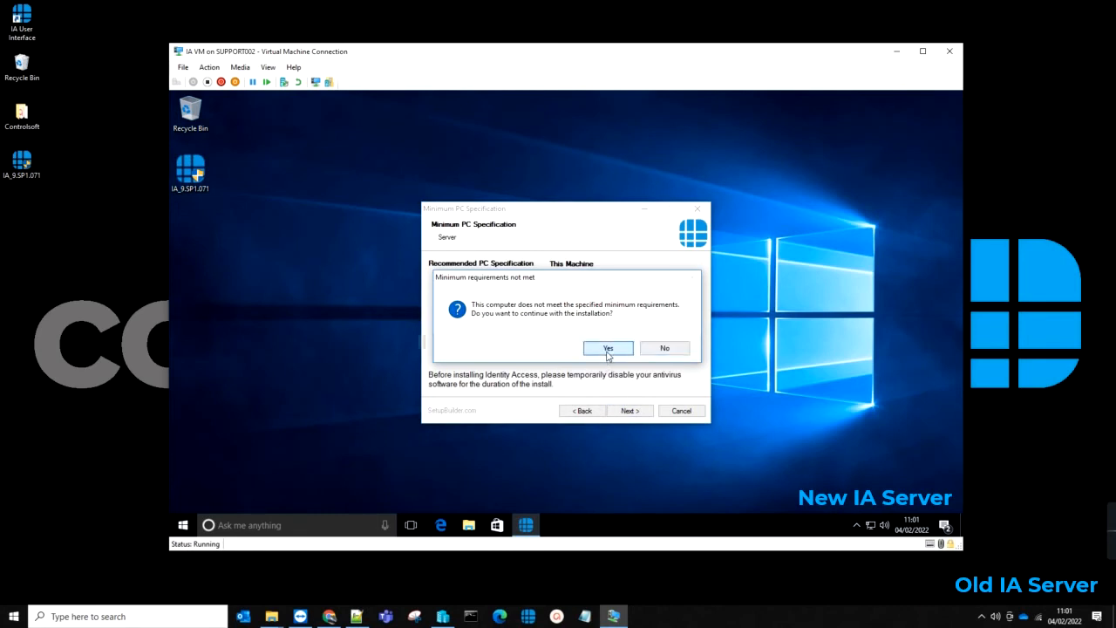
left_click(635, 415)
left_click(634, 414)
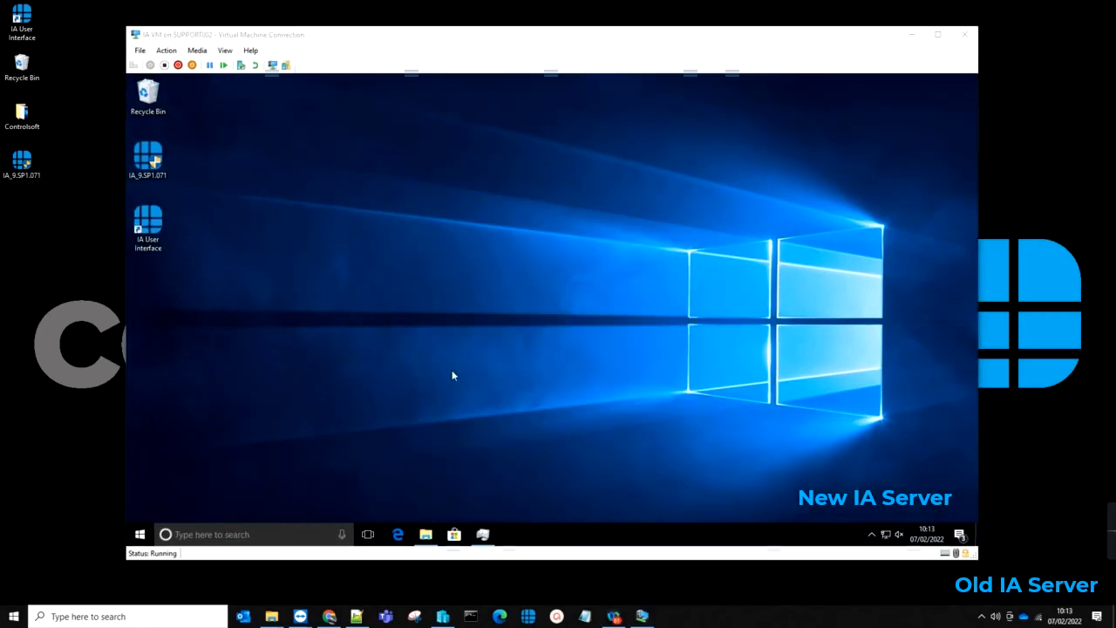
Step: Launch Identity Access Configuration from a Start menu search for 'ia con'
left_click(141, 534)
type("ia con")
key("Return")
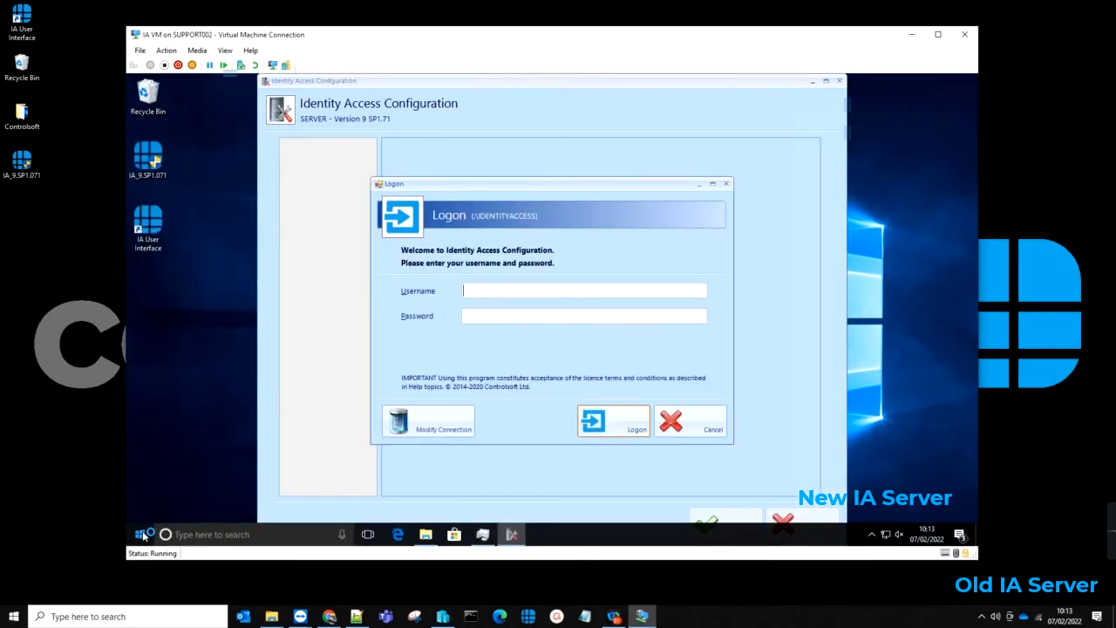
Step: Log on with the admin credentials and add a new backup set named 'IA Backup'
type("admin")
key("Tab")
type("********")
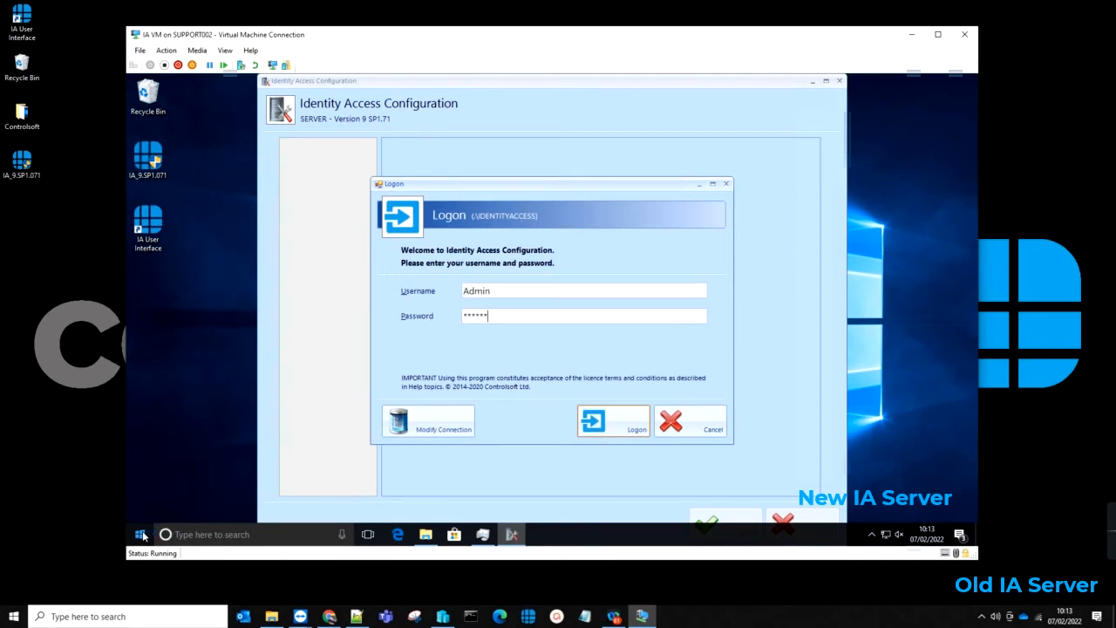
key("Return")
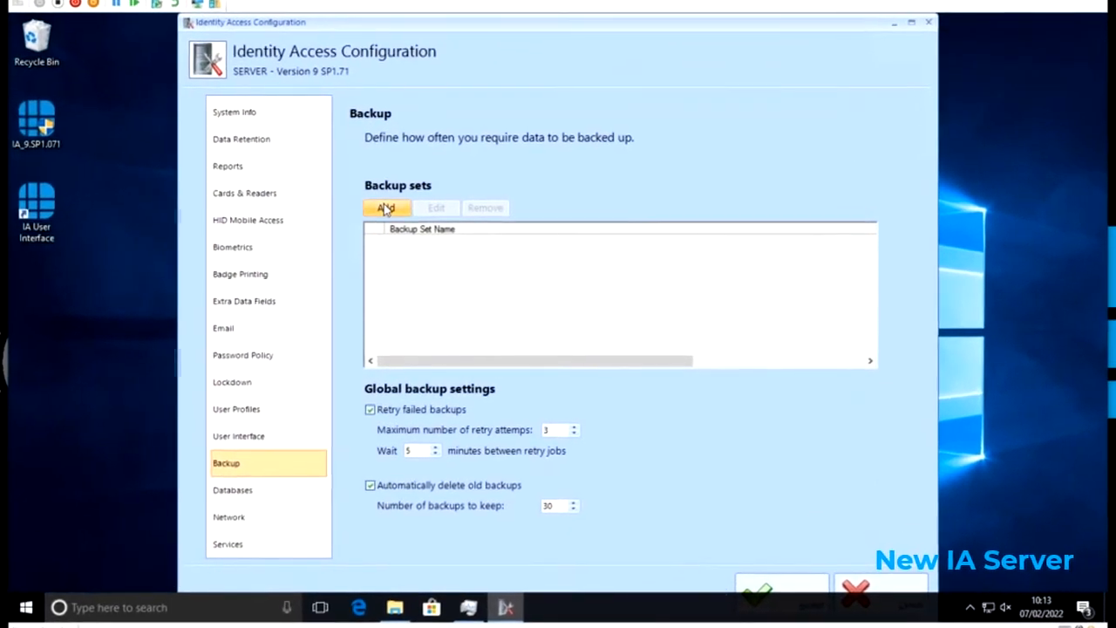
left_click(392, 209)
type("IA Backup")
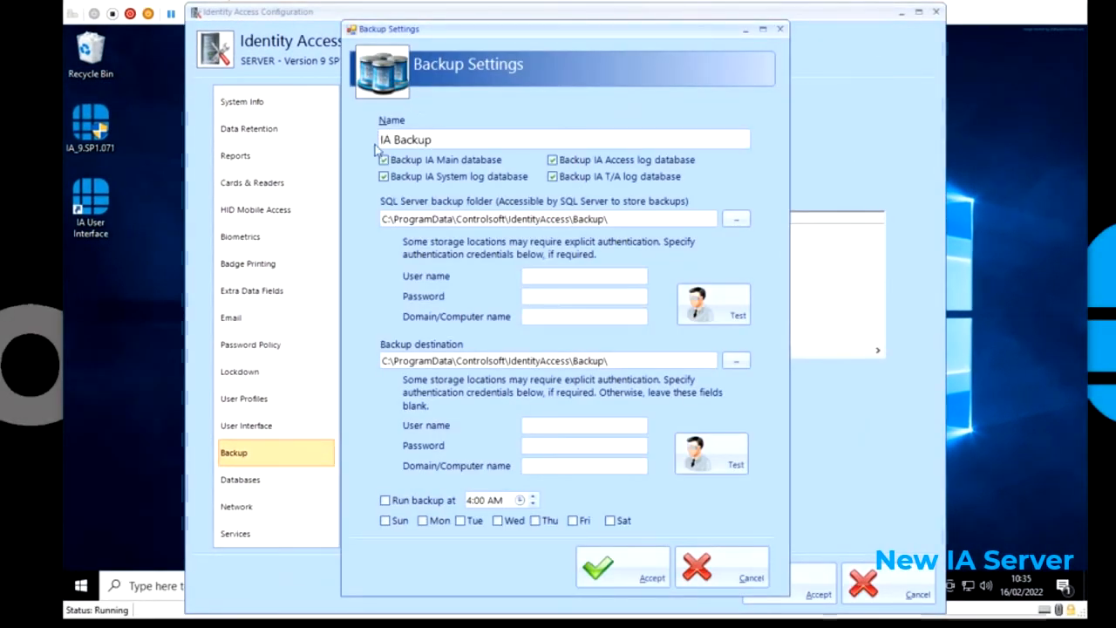
Step: Point the backup destination to the OneDrive IA Backup folder and schedule it for 12:00 AM
left_click(736, 361)
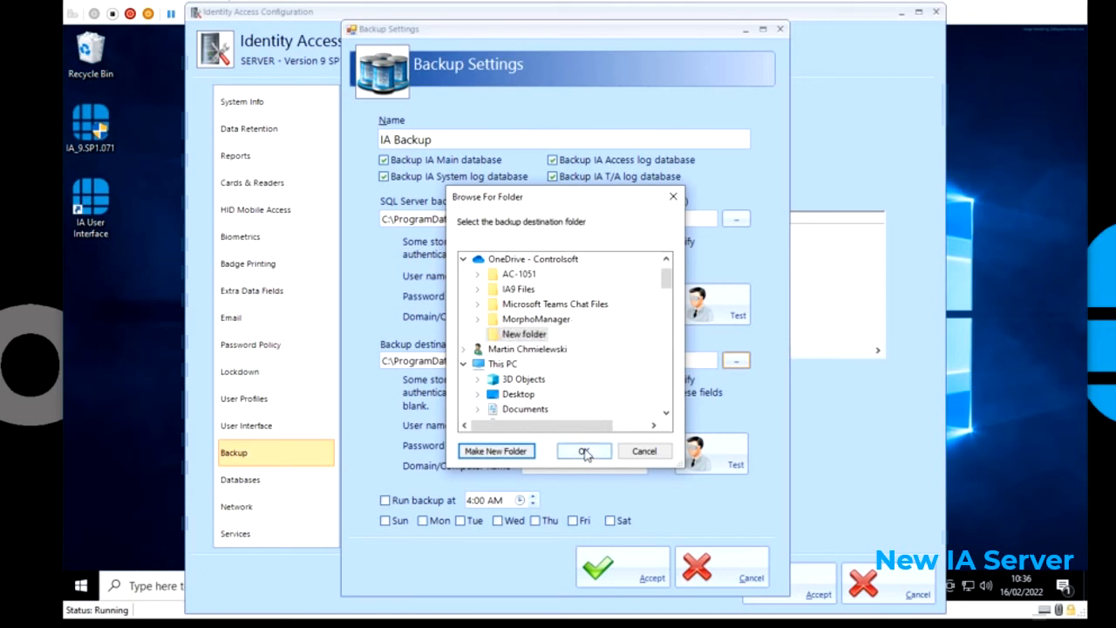
left_click(581, 452)
left_click(385, 500)
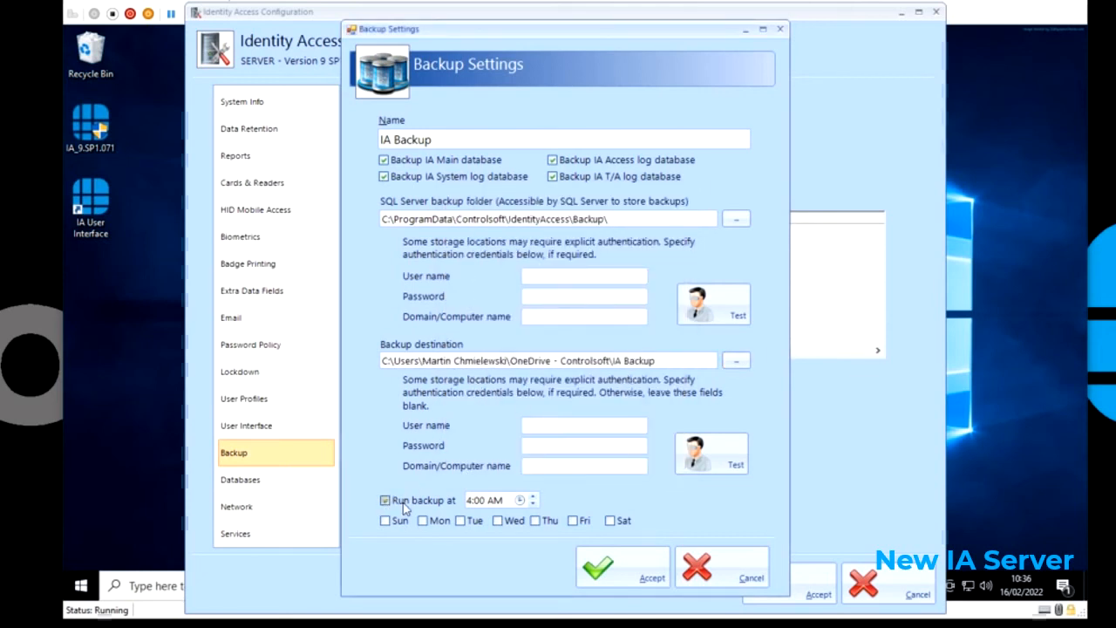
left_click(519, 499)
left_click(583, 537)
left_click(411, 475)
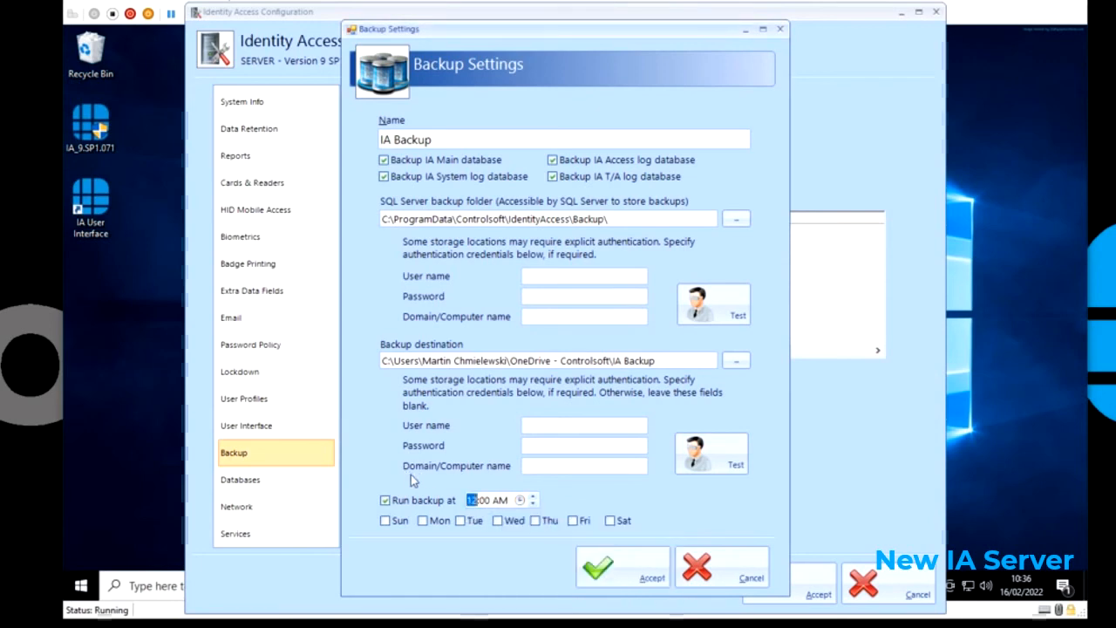
Step: Run the backup Monday through Friday, accept the IA Backup set, and save the configuration
left_click(422, 520)
left_click(459, 521)
left_click(497, 521)
left_click(535, 520)
left_click(573, 520)
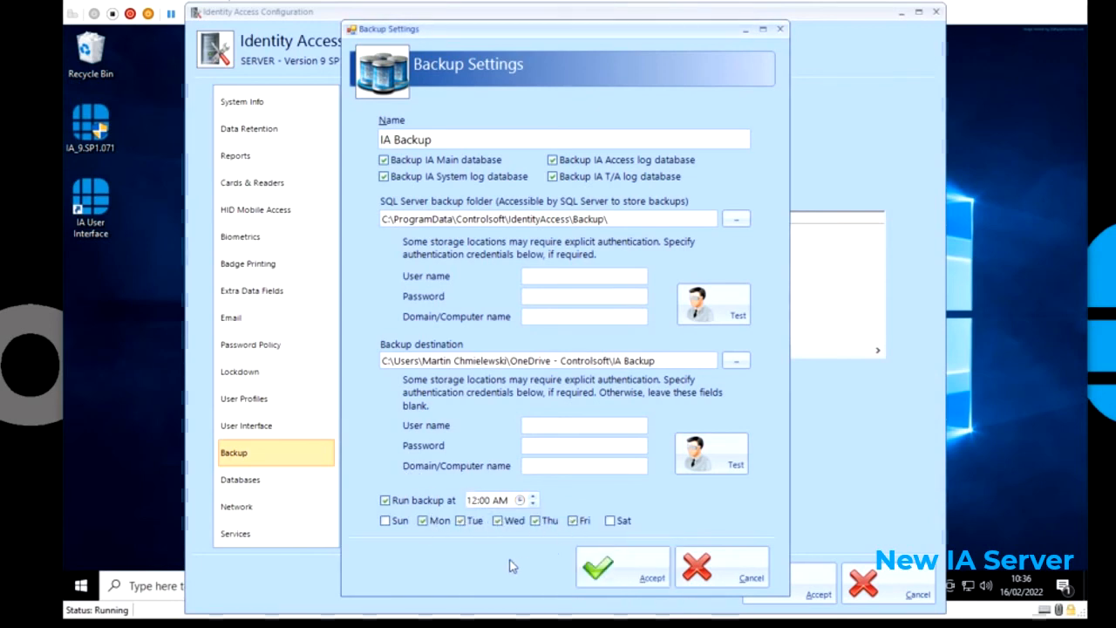
left_click(608, 566)
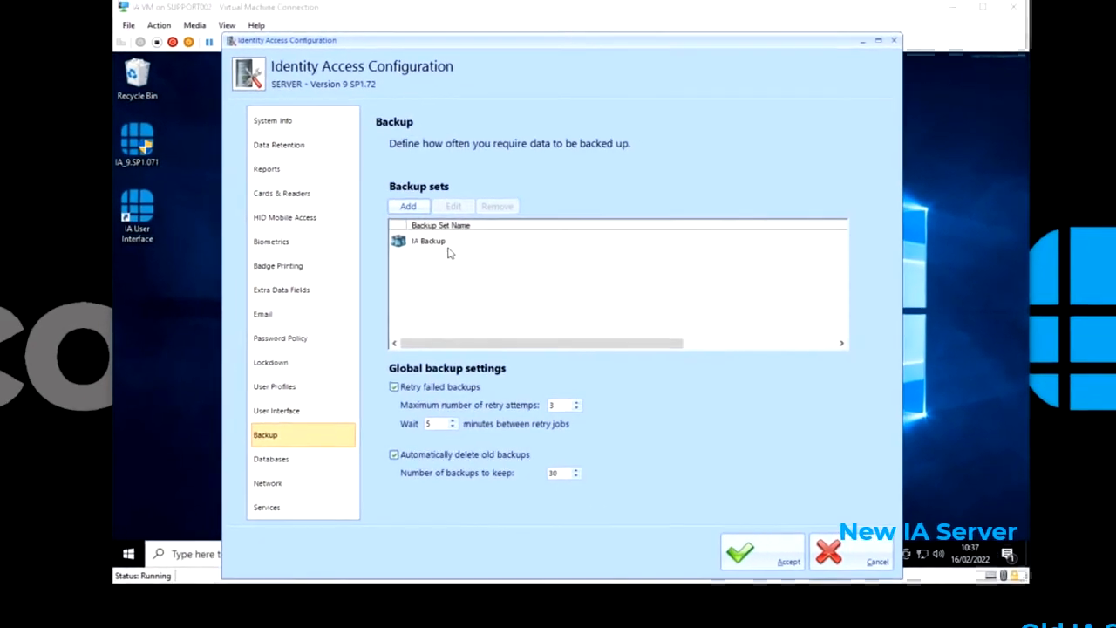
left_click(448, 246)
left_click(762, 553)
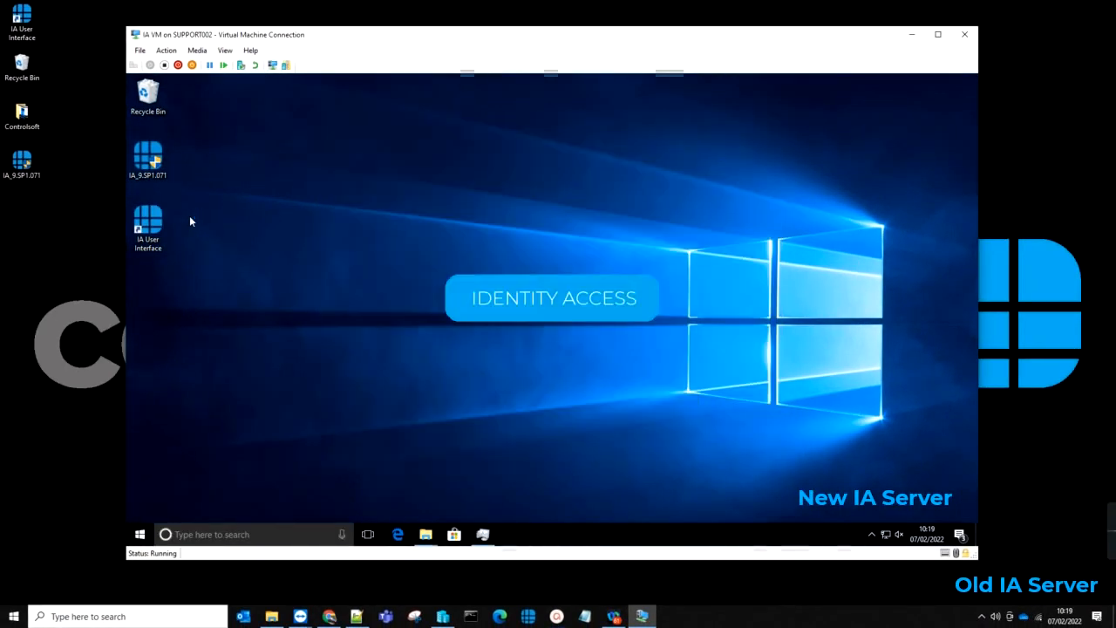
Step: Log on to Identity Access with the Admin account credentials
type("Admin")
key("Tab")
type("****")
key("Return")
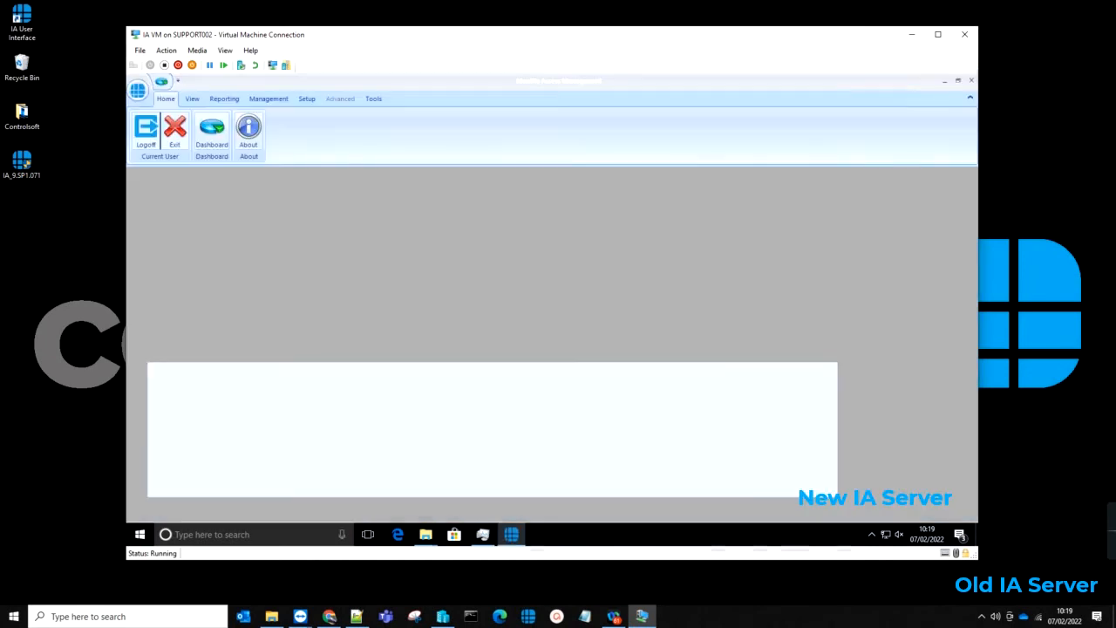
Step: Restore IAMain from the IA Backup set via Tools > Backup, confirming IA shutdown
left_click(373, 99)
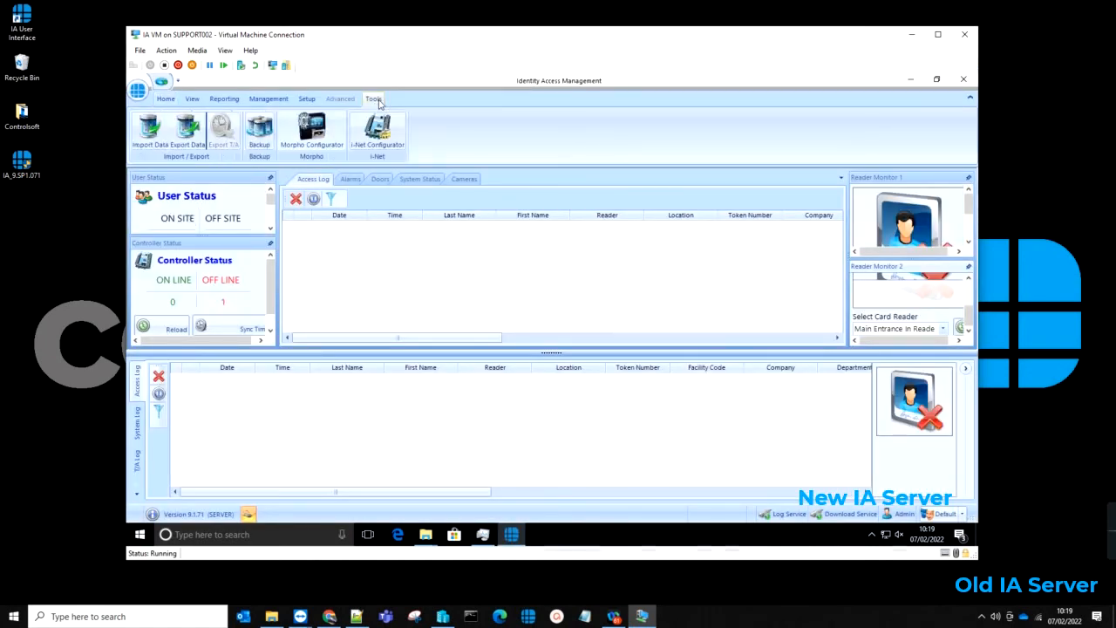
left_click(259, 129)
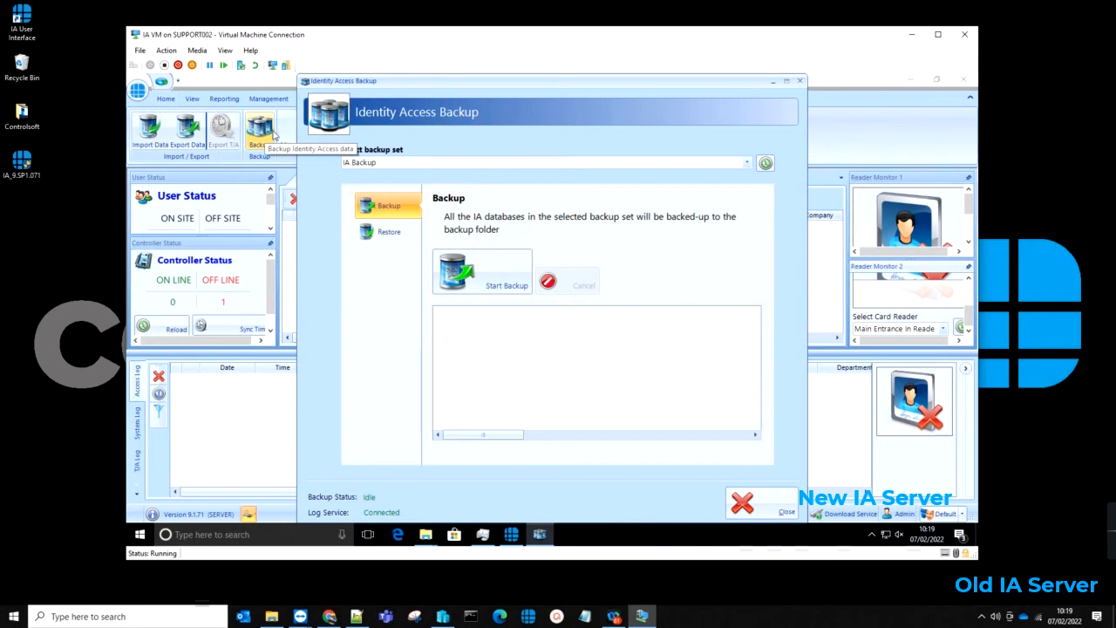
left_click(384, 231)
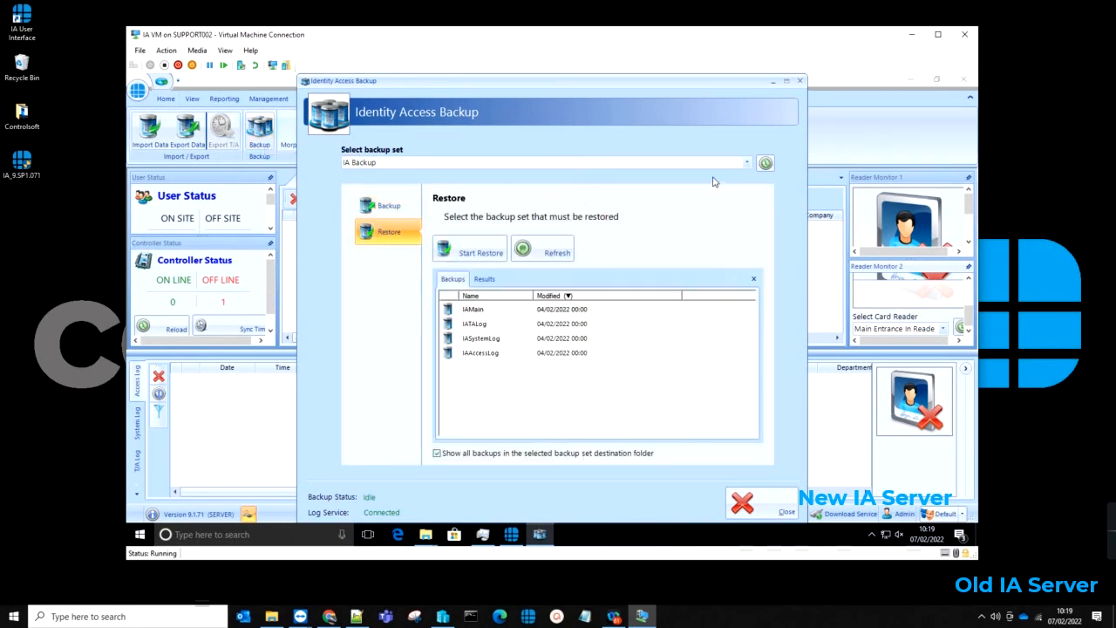
left_click(746, 164)
left_click(746, 164)
left_click(486, 310)
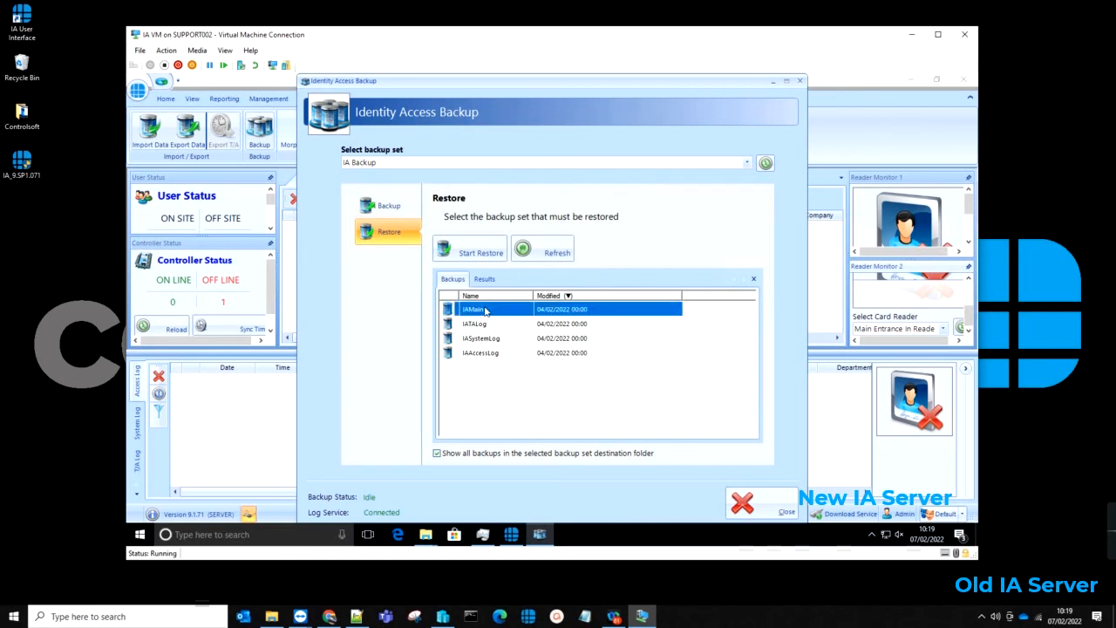
left_click(488, 259)
left_click(613, 404)
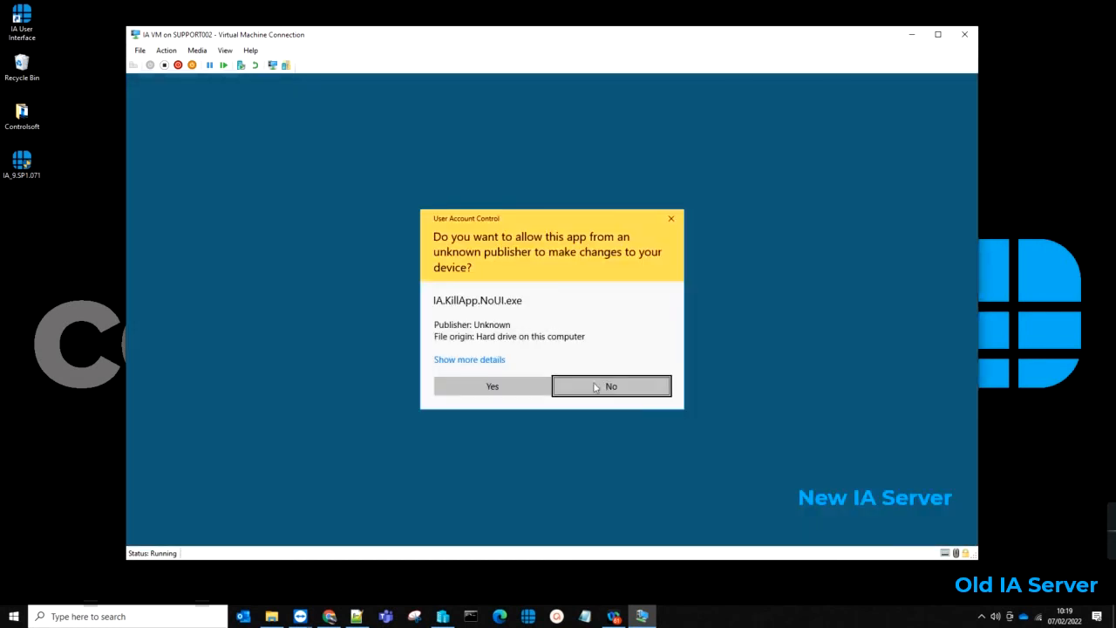
Step: Allow both UAC prompts, restart Identity Access services, and confirm 'IAMain' restored successfully in Results
left_click(534, 392)
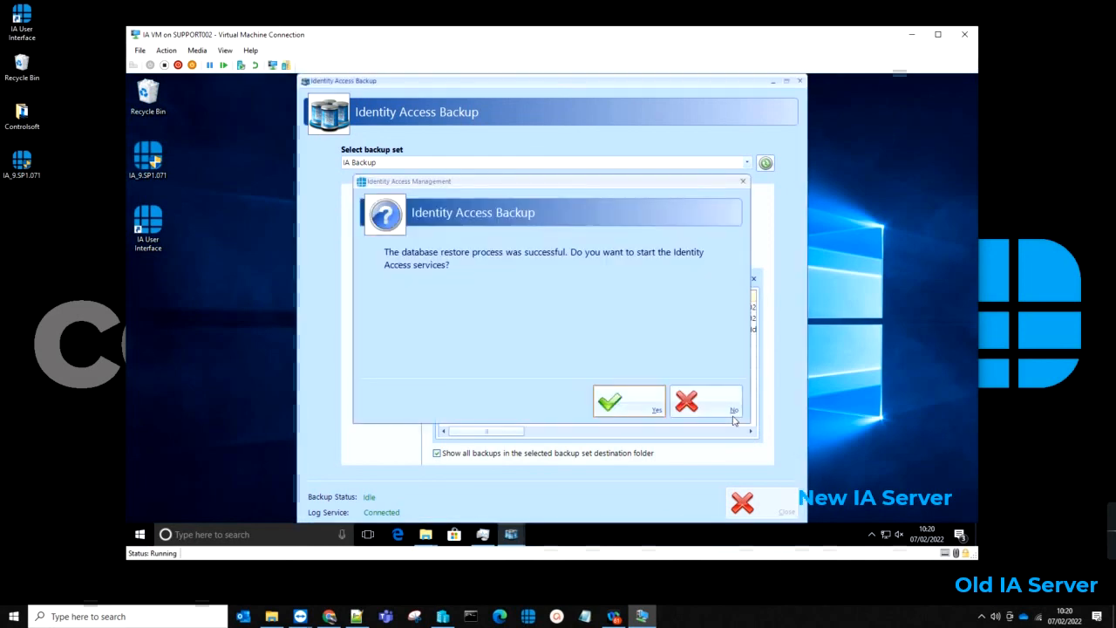
left_click(644, 401)
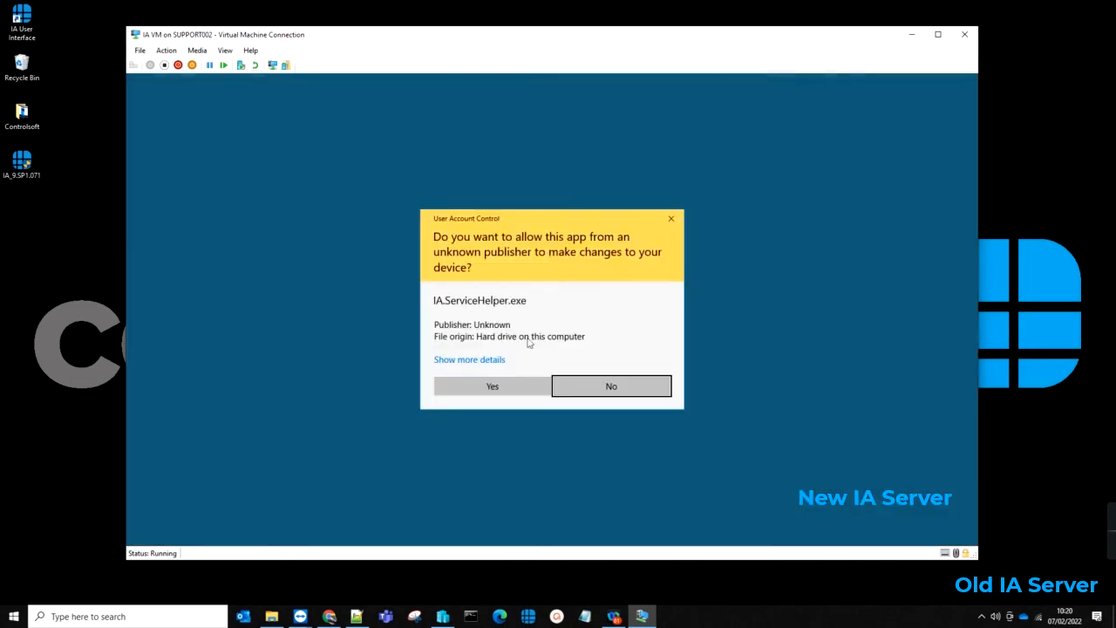
left_click(500, 392)
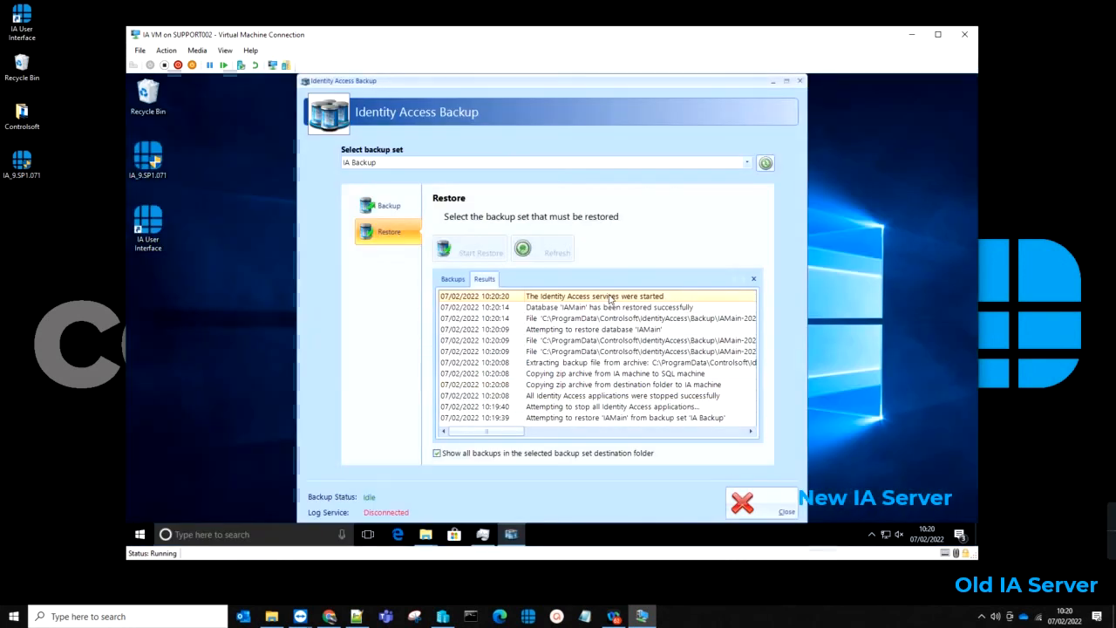
left_click(615, 309)
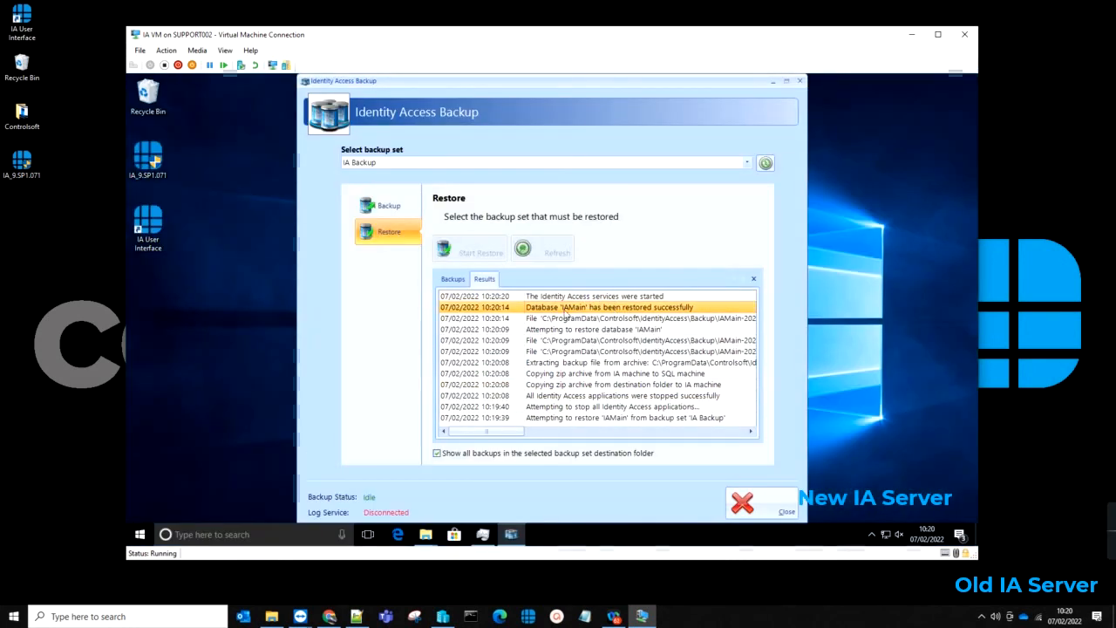